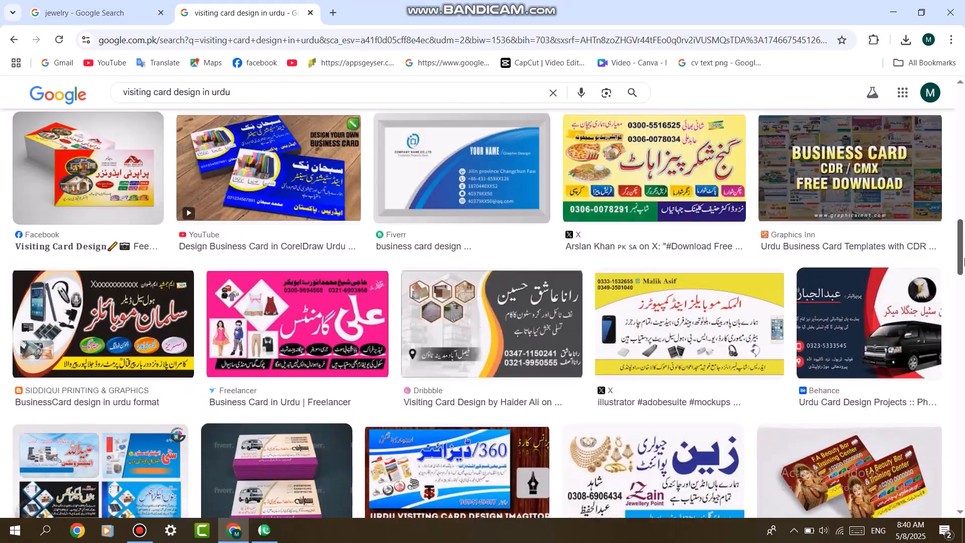
Find the Graficsea steel works shop design among the Urdu visiting card image results and visit its web page.
scroll(957, 245, up, 5)
drag(954, 245, 954, 144)
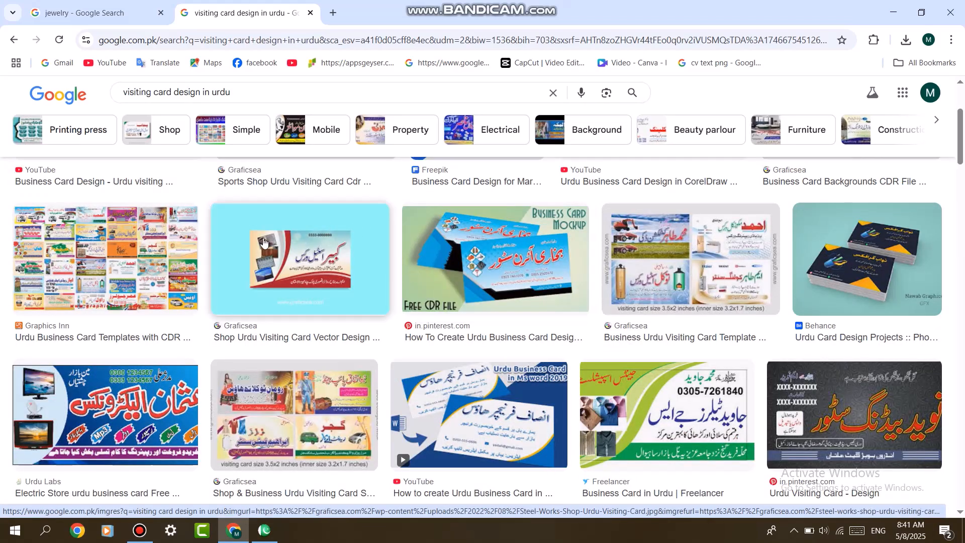
click(332, 266)
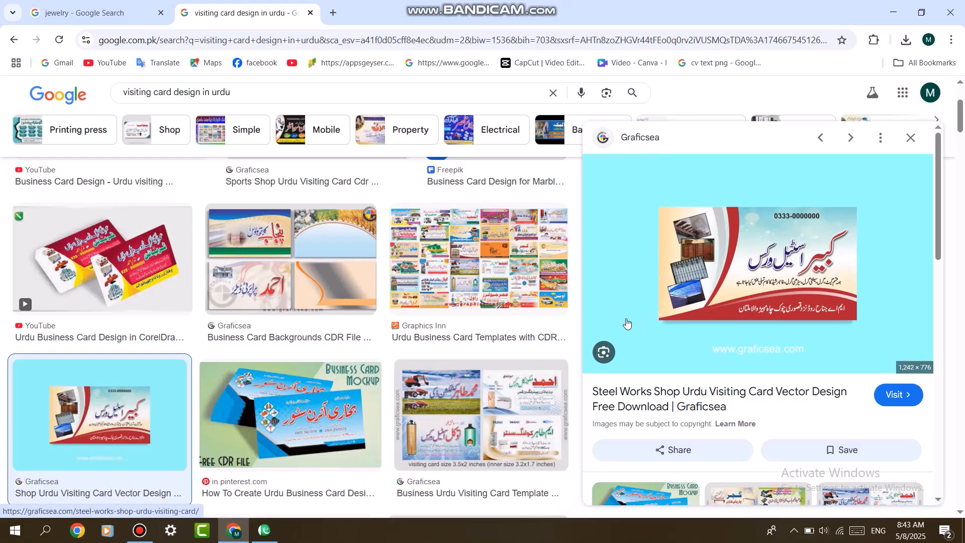
click(652, 401)
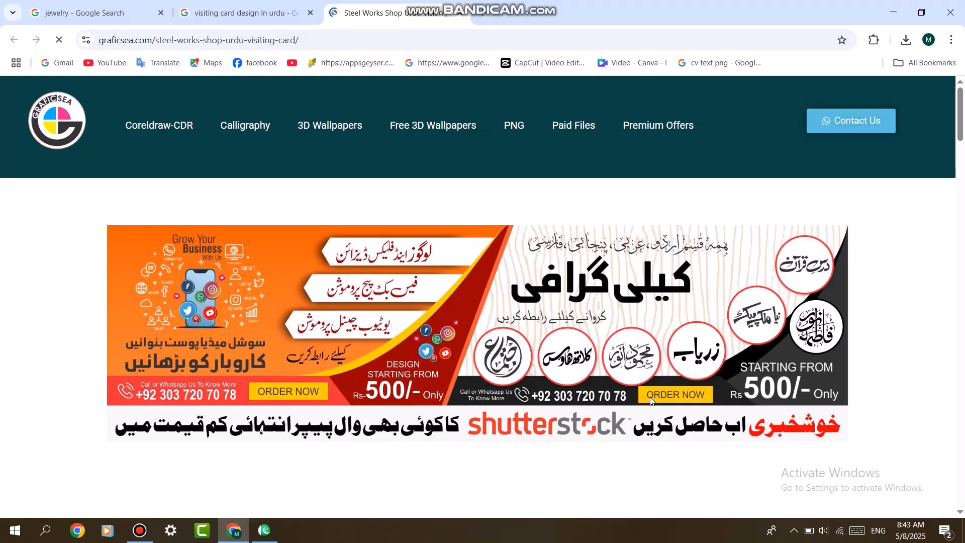
Download the free Steel-Works-Shop-Urdu-Visiting-Card ZIP file from the page and dismiss the advertisement.
drag(962, 130, 963, 267)
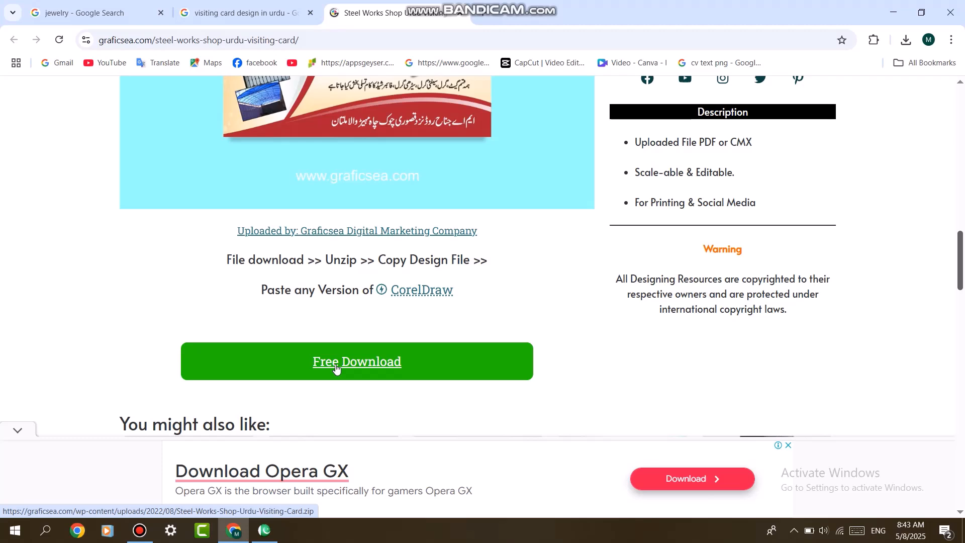
click(352, 364)
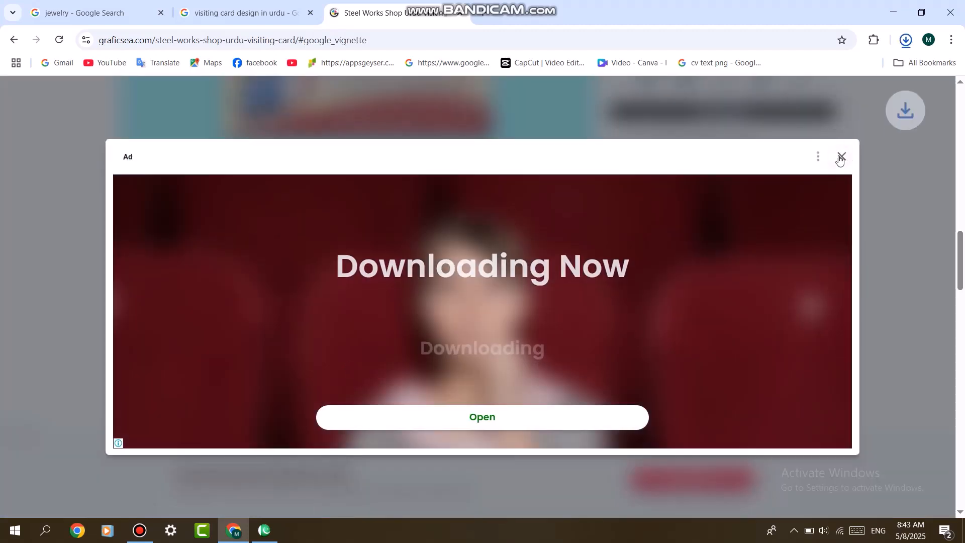
click(840, 156)
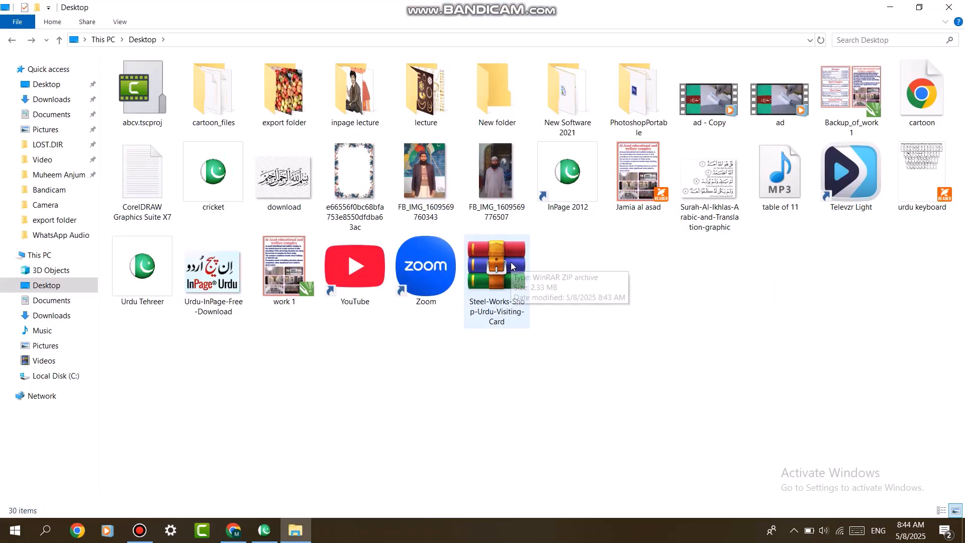
Extract the Steel-Works-Shop-Urdu-Visiting-Card archive into its own folder on the desktop and open that folder.
right_click(511, 263)
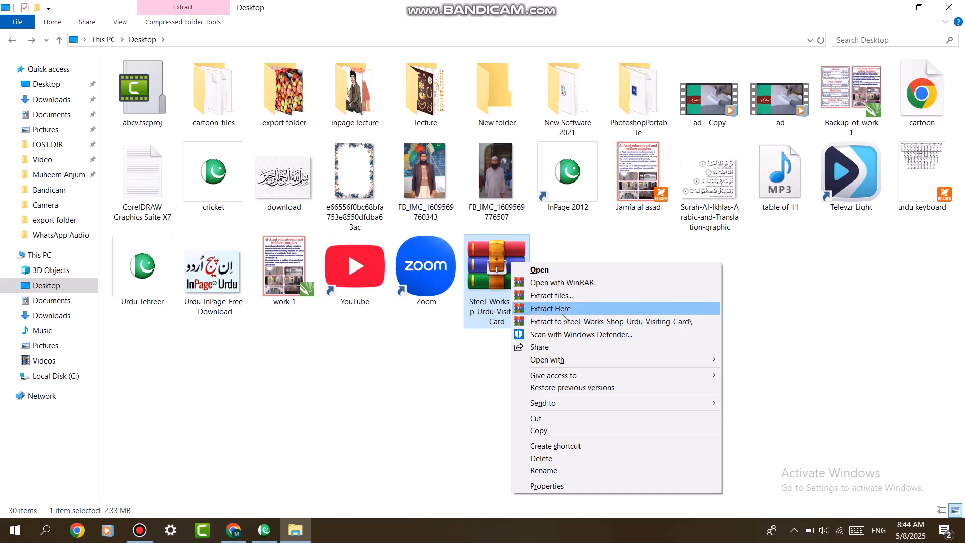
click(571, 322)
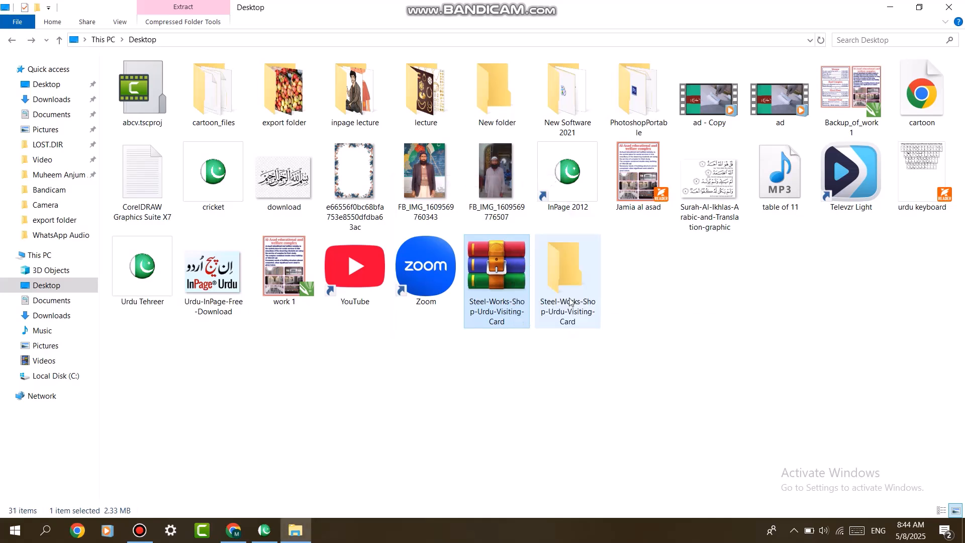
double_click(571, 274)
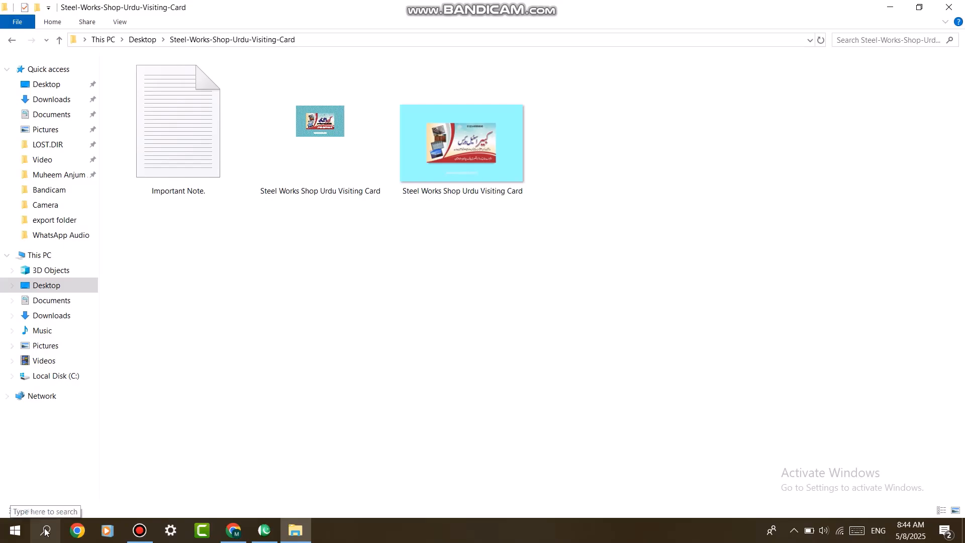
Launch CorelDRAW X7 and open the extracted Steel Works Shop Urdu Visiting Card drawing.
click(964, 530)
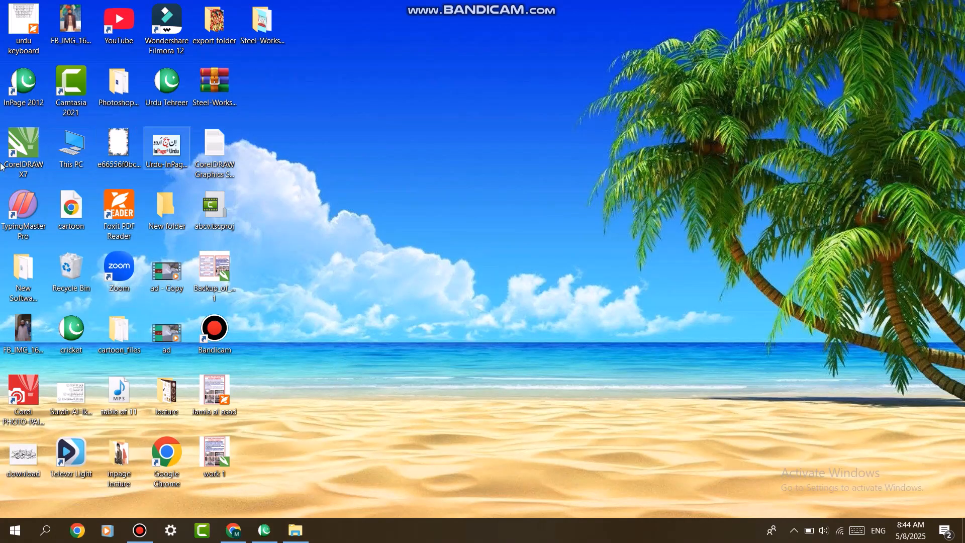
double_click(23, 144)
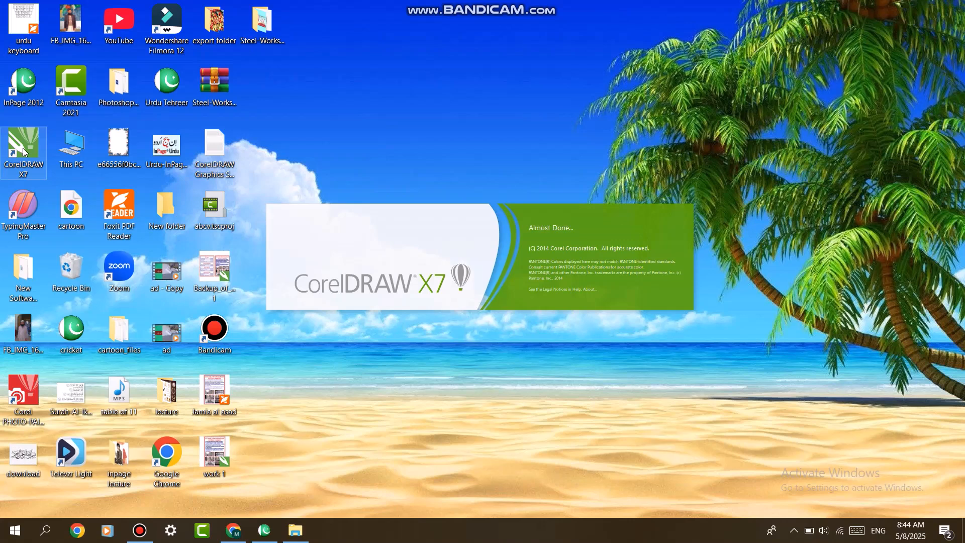
key(ctrl+o)
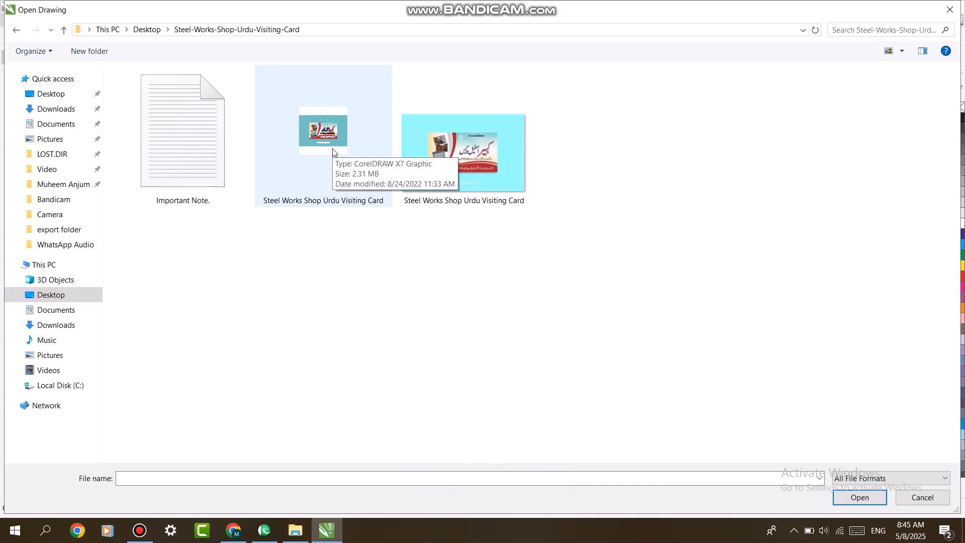
click(322, 122)
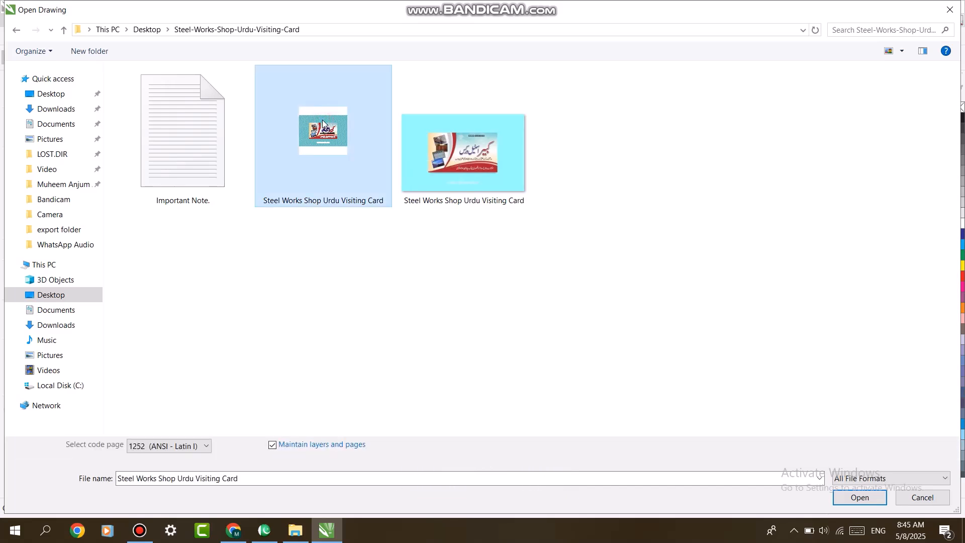
click(859, 497)
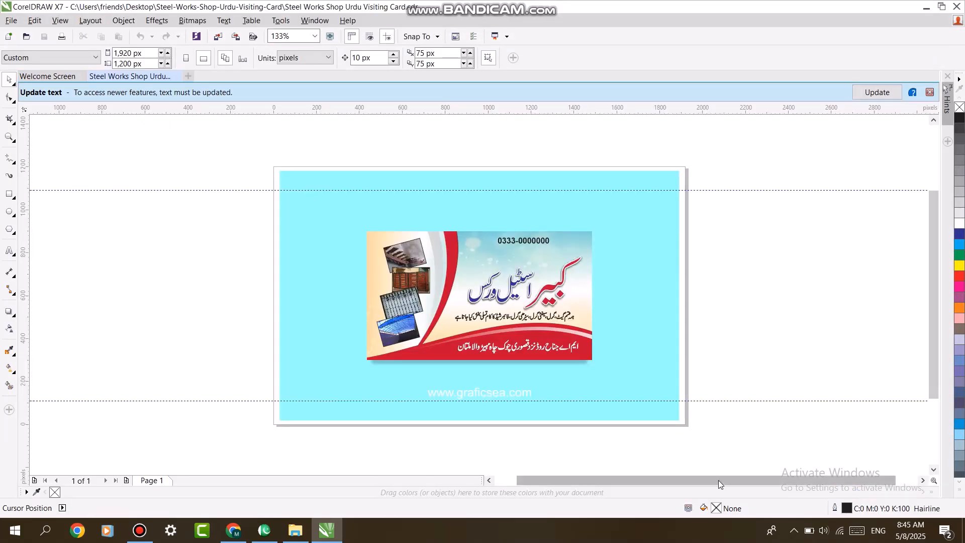
Delete the cyan background, the website text and the shadow around the visiting card.
click(660, 242)
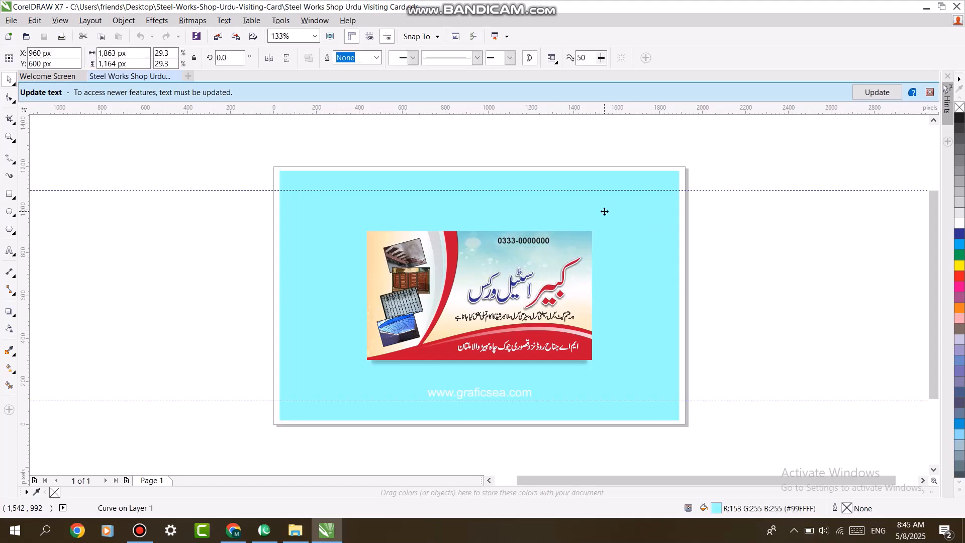
key(Delete)
key(ctrl+a)
key(shift+F2)
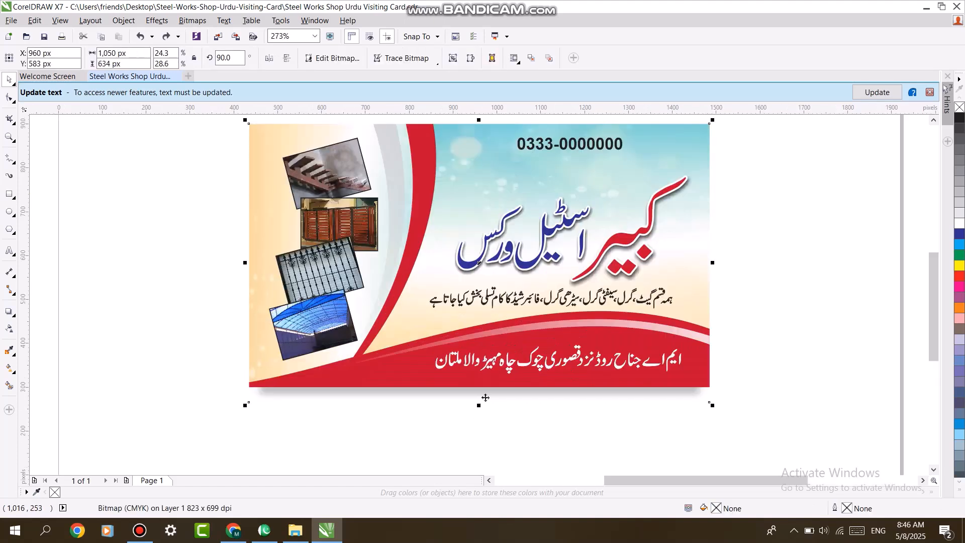
click(478, 454)
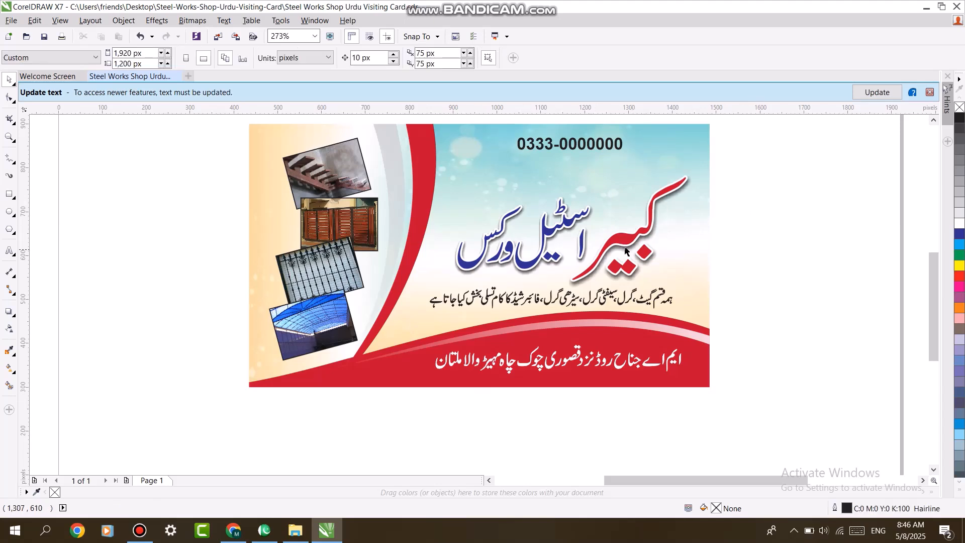
Delete the Urdu shop name, the services line below it and the address on the card's red band.
click(631, 217)
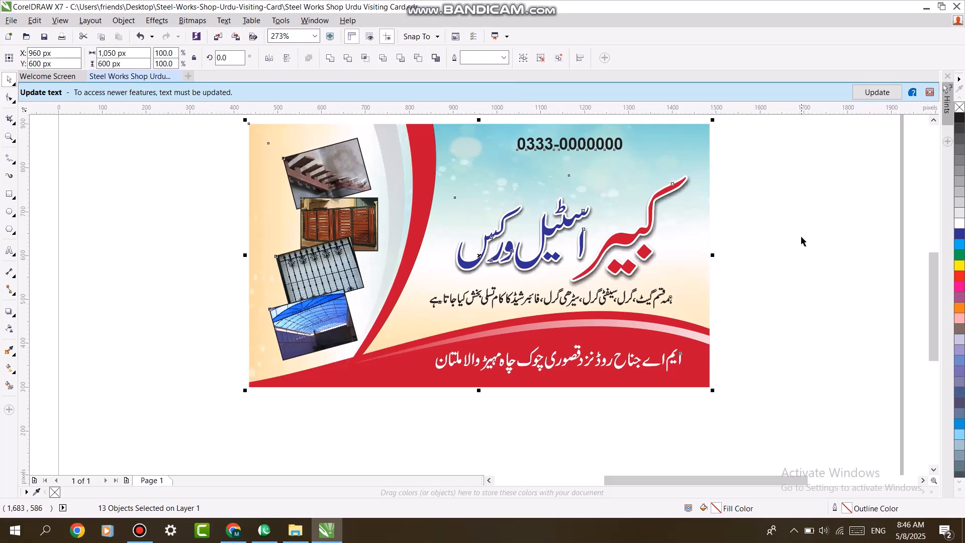
drag(815, 171, 410, 314)
key(Delete)
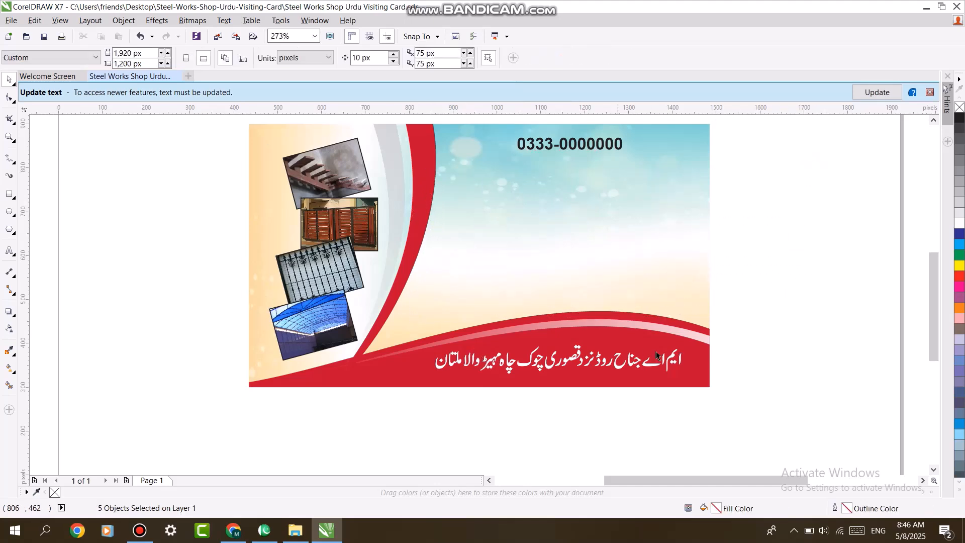
drag(782, 347, 411, 415)
key(Delete)
Shift the phone number text slightly left and down along the card's upper edge.
click(611, 148)
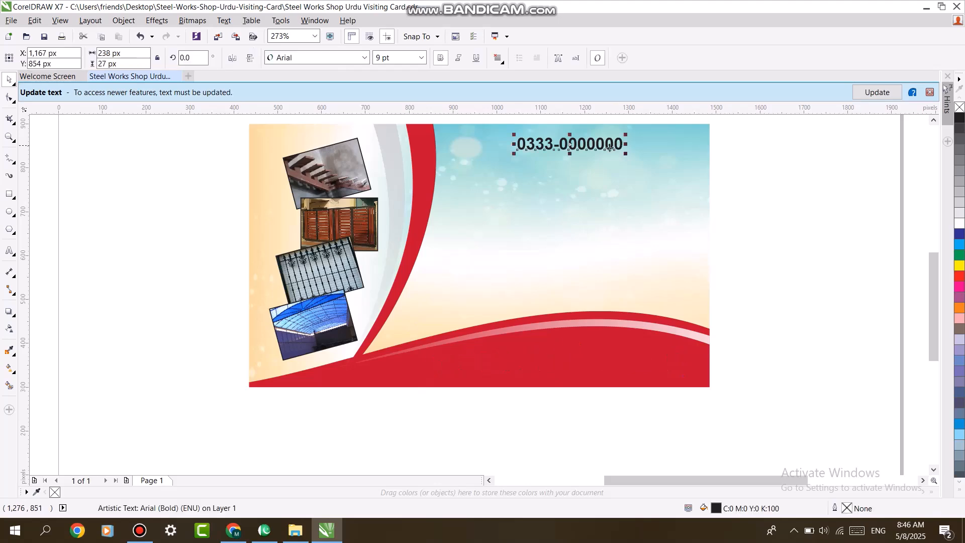
drag(589, 145, 545, 159)
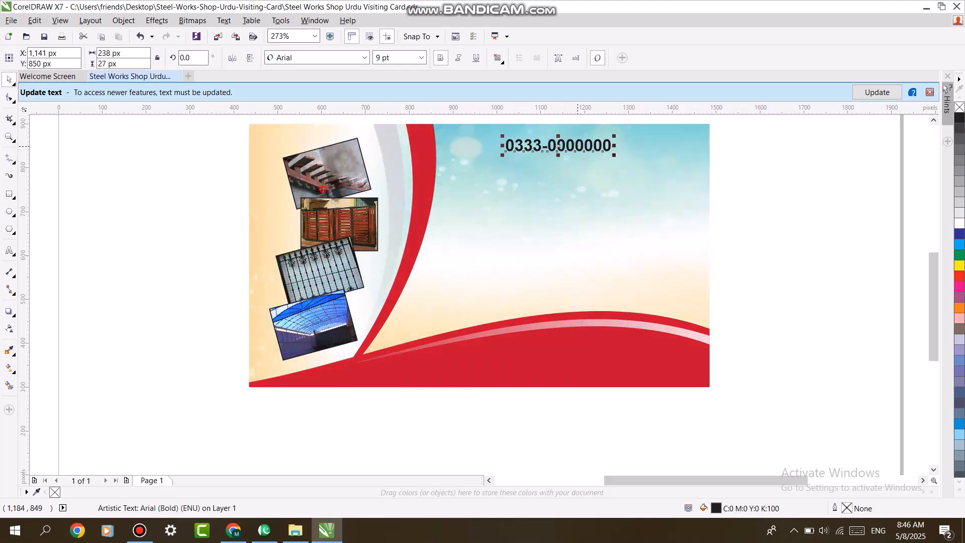
key(Escape)
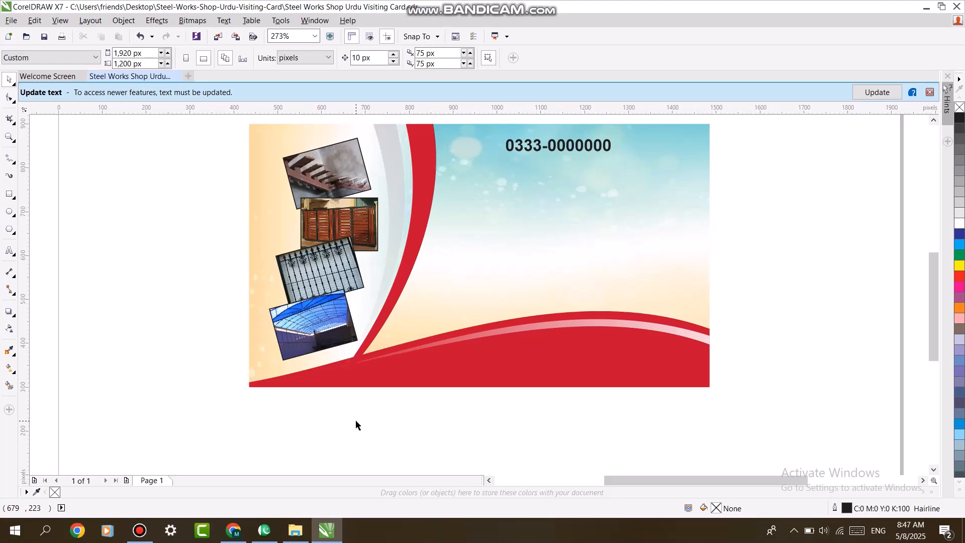
drag(355, 419, 204, 280)
Copy the Urdu jewellers text box from InPage 2012 and paste it into the CorelDRAW card drawing.
click(264, 530)
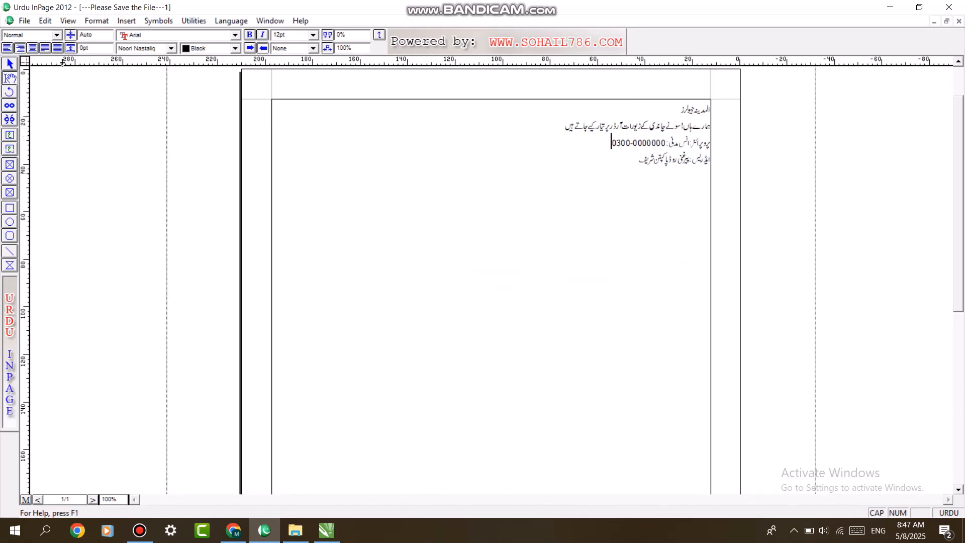
click(14, 67)
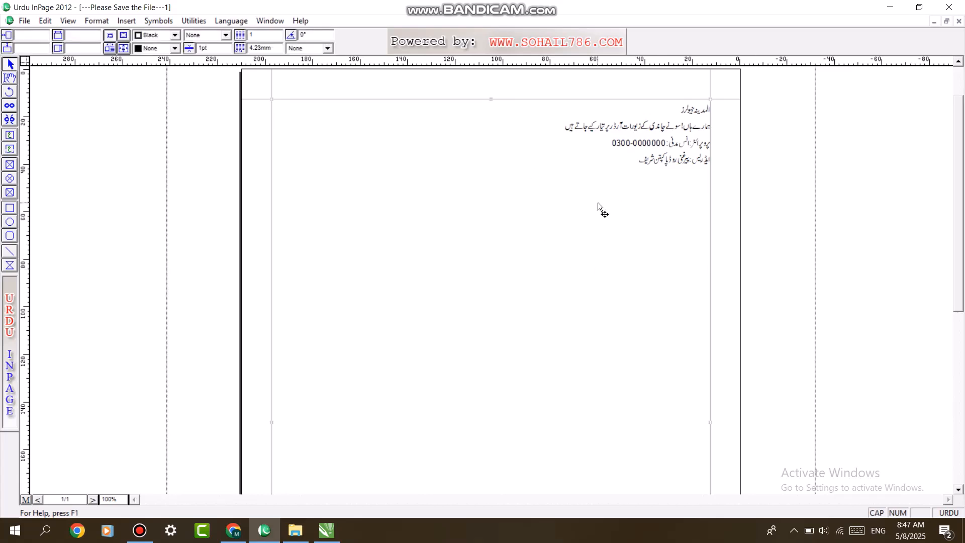
key(ctrl+c)
click(327, 530)
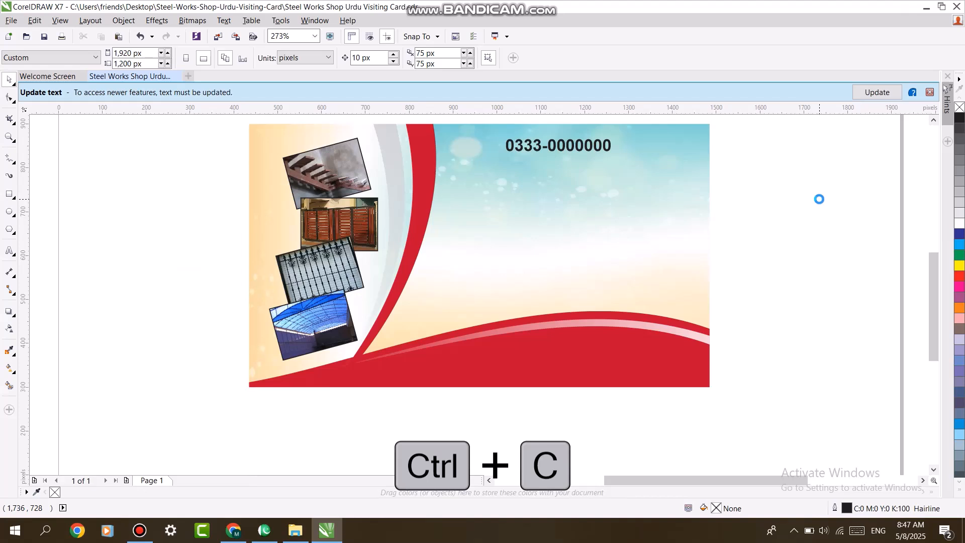
key(ctrl+v)
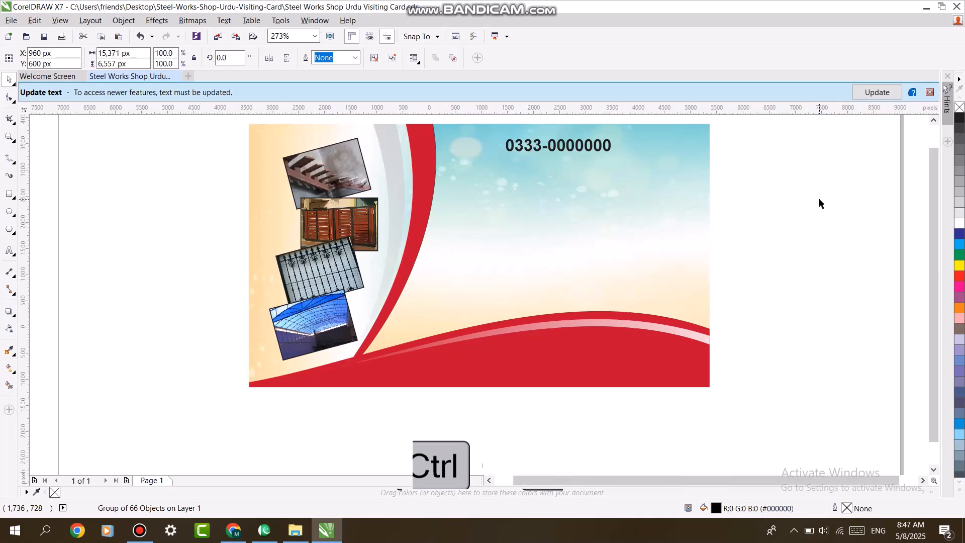
key(F4)
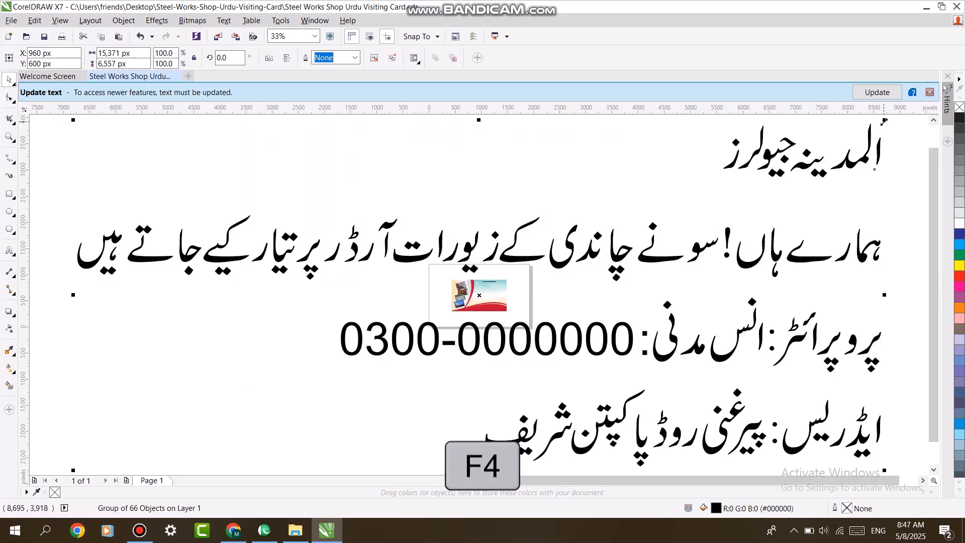
Scale the pasted Urdu text down to about 980 by 418 px and place it to the right of the card.
drag(884, 121, 442, 425)
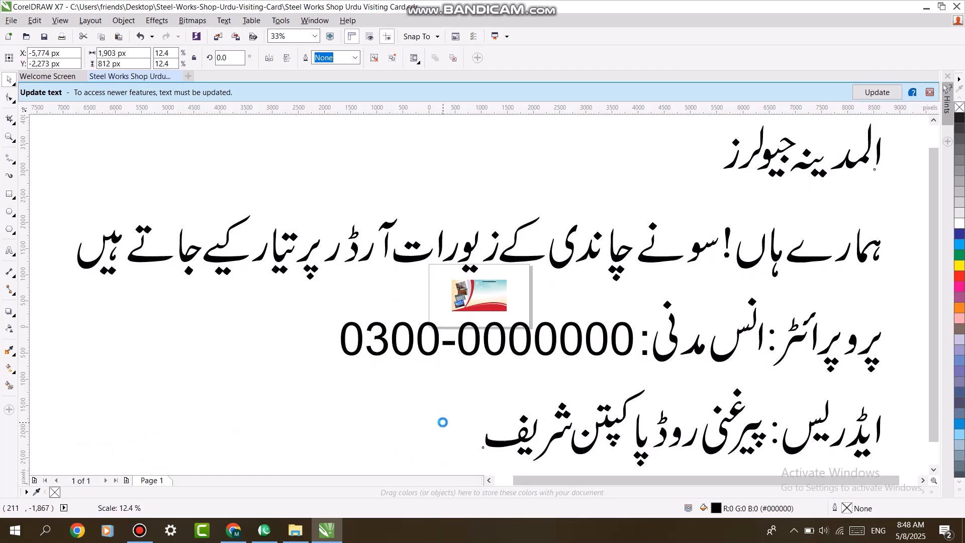
drag(135, 436, 563, 290)
key(shift+F2)
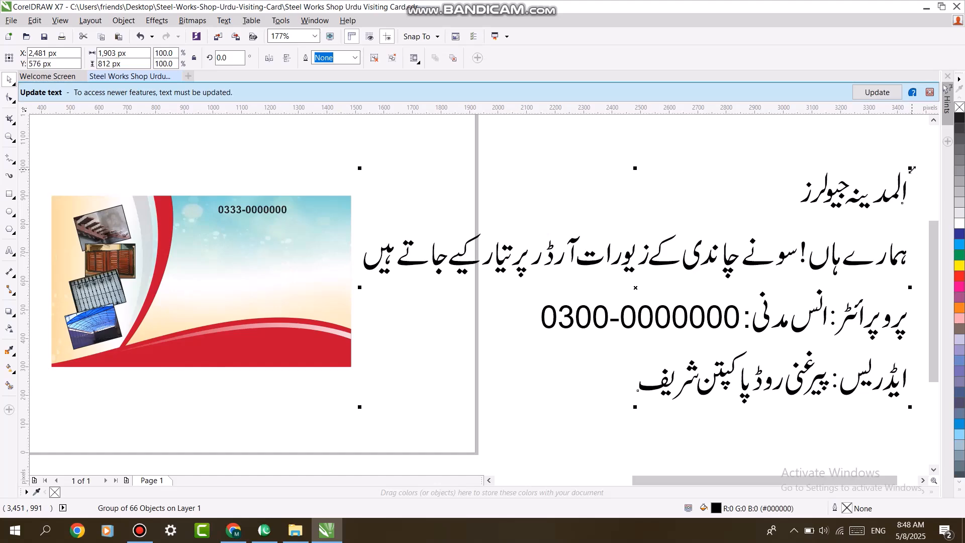
drag(912, 170, 646, 280)
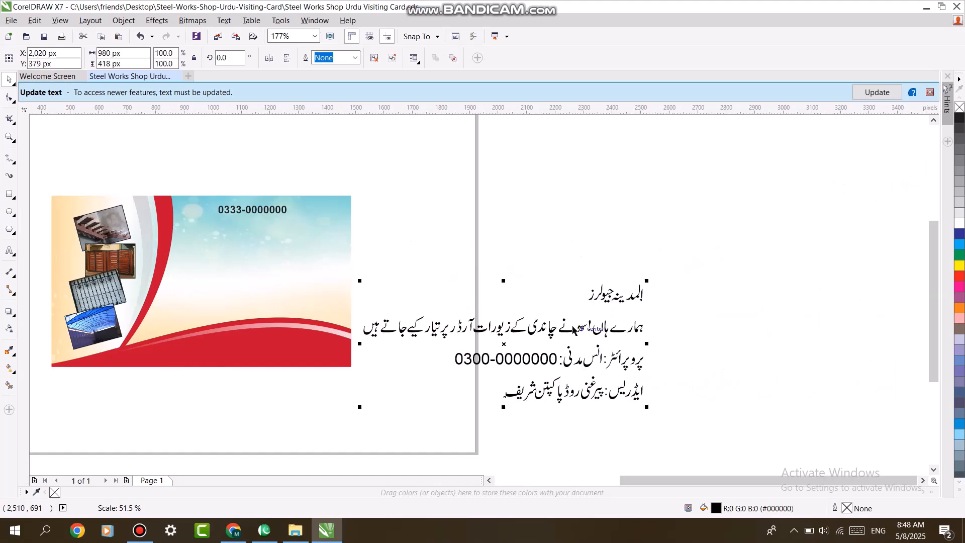
drag(574, 329, 592, 278)
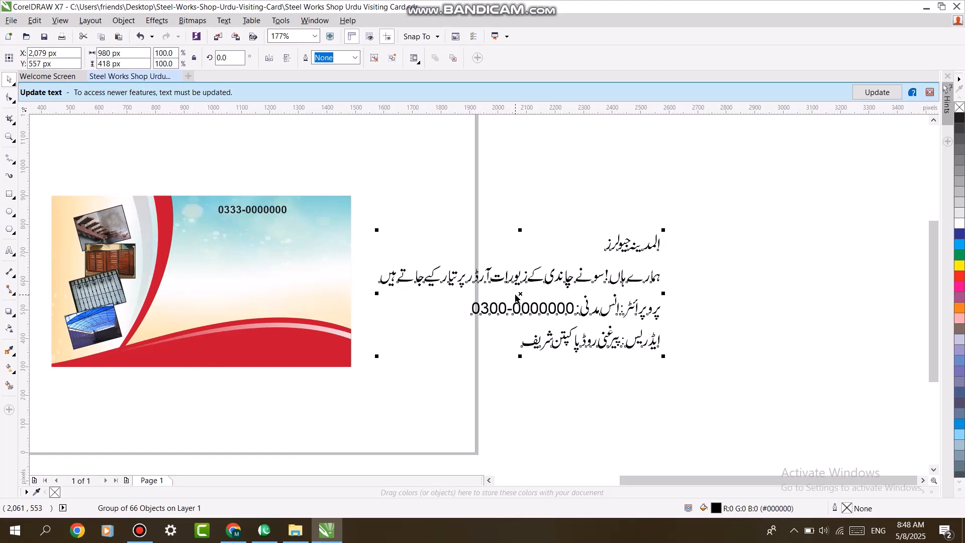
Ungroup the Urdu text, group the shop name المدینہ جیولرز and place it about 557 px wide across the card's blue area.
key(ctrl+u)
click(702, 208)
drag(617, 246, 176, 300)
key(ctrl+g)
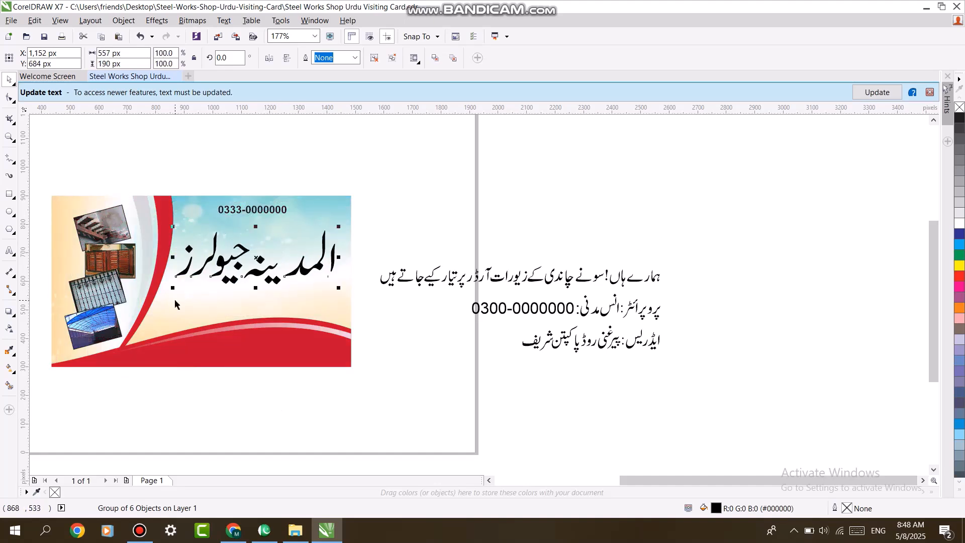
Group the gold and silver jewellery services line and fit it about 613 px wide below the shop name.
drag(709, 222, 366, 294)
key(ctrl+g)
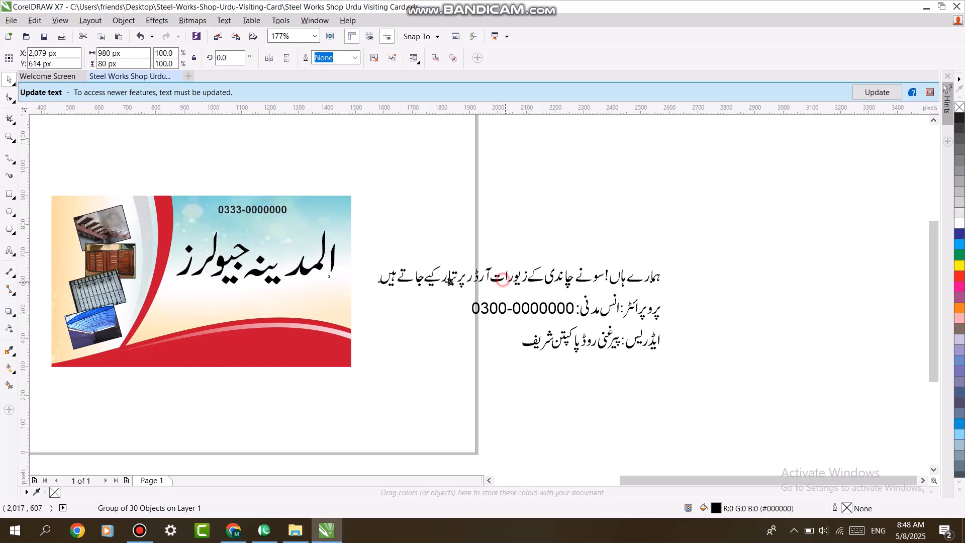
drag(500, 282, 246, 311)
key(ctrl+z)
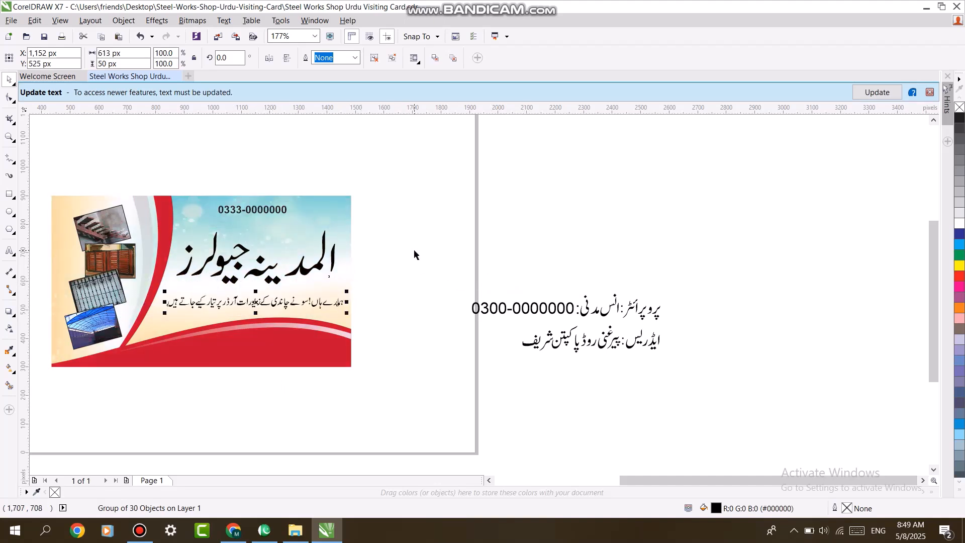
Delete the old phone number above the shop name and draw a blue-filled rectangle about 560 by 86 px in its place.
drag(317, 175, 199, 241)
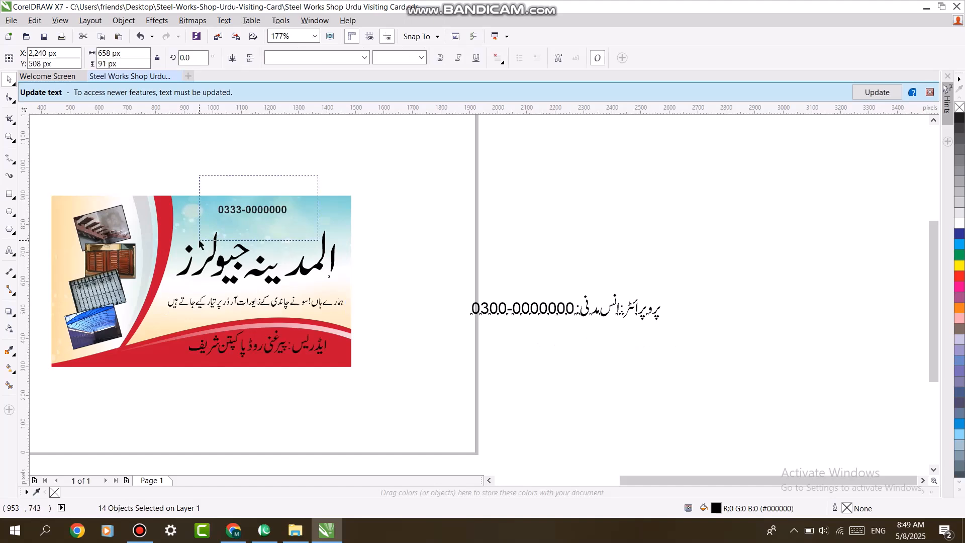
key(Delete)
click(9, 194)
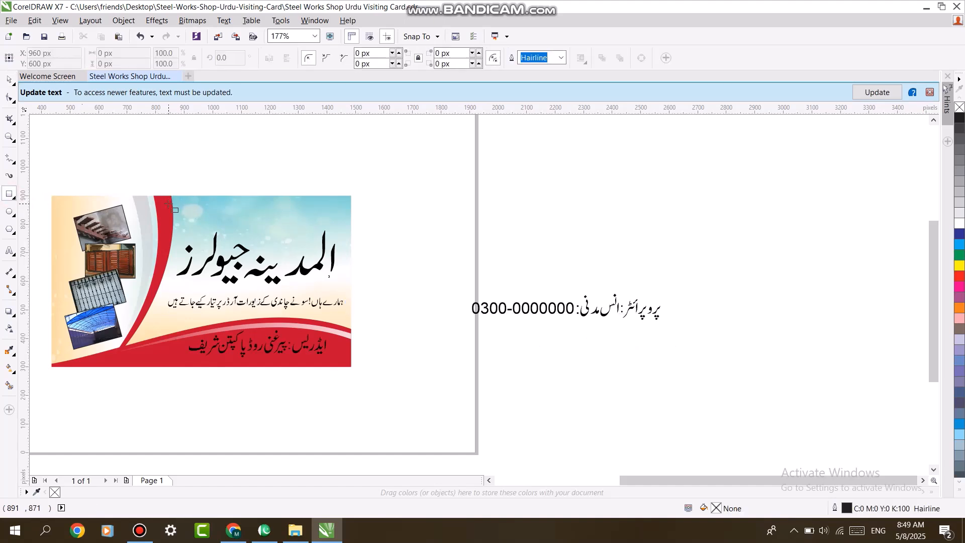
drag(182, 203, 343, 228)
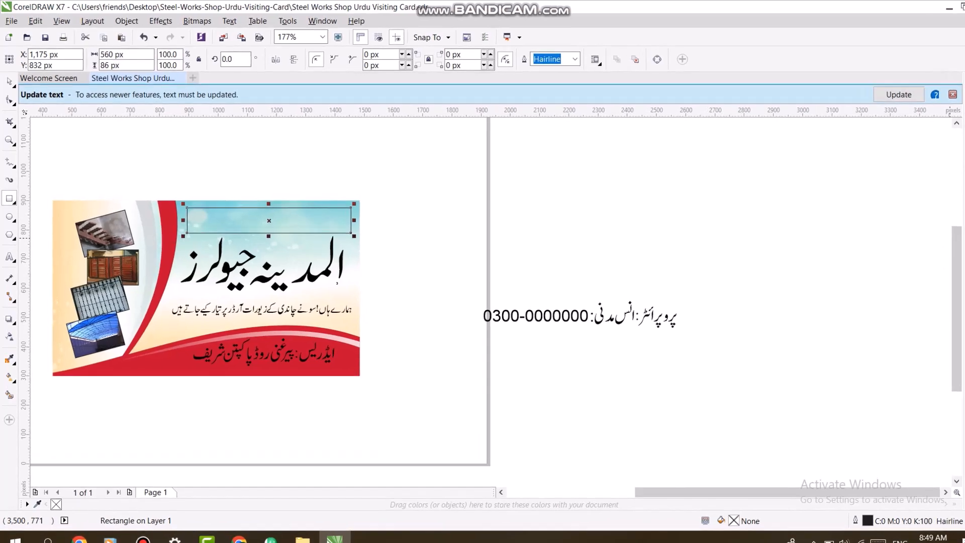
click(959, 234)
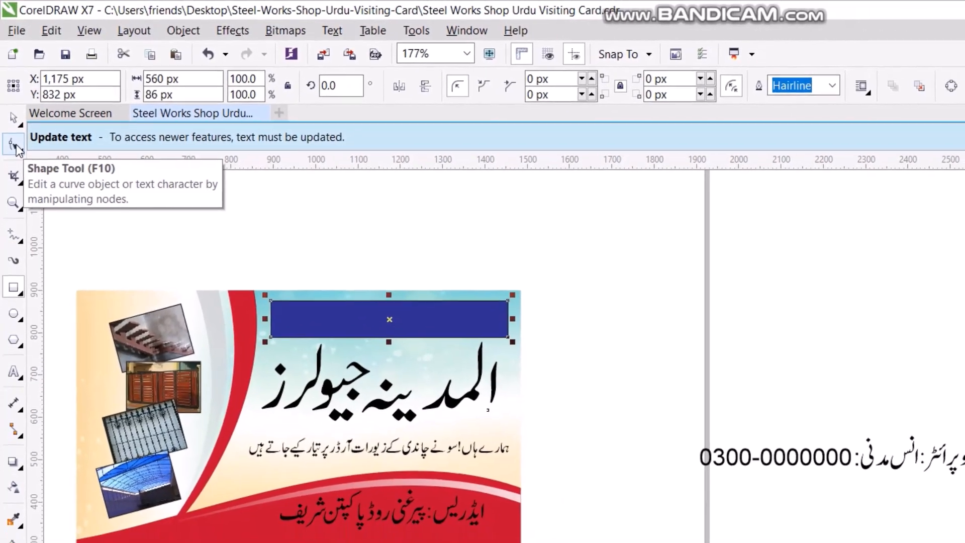
Round all four corners of the blue rectangle to a radius of about 30 px.
click(18, 160)
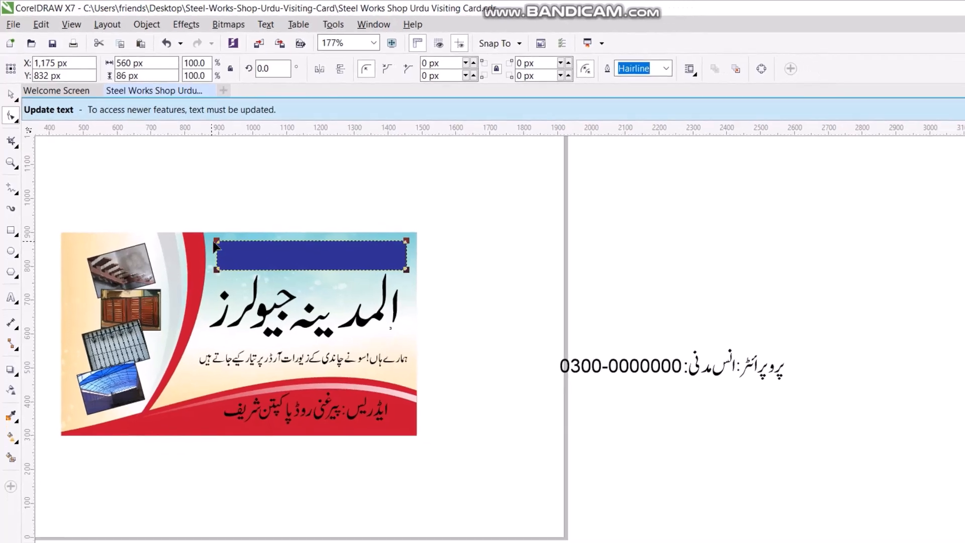
drag(204, 219, 191, 188)
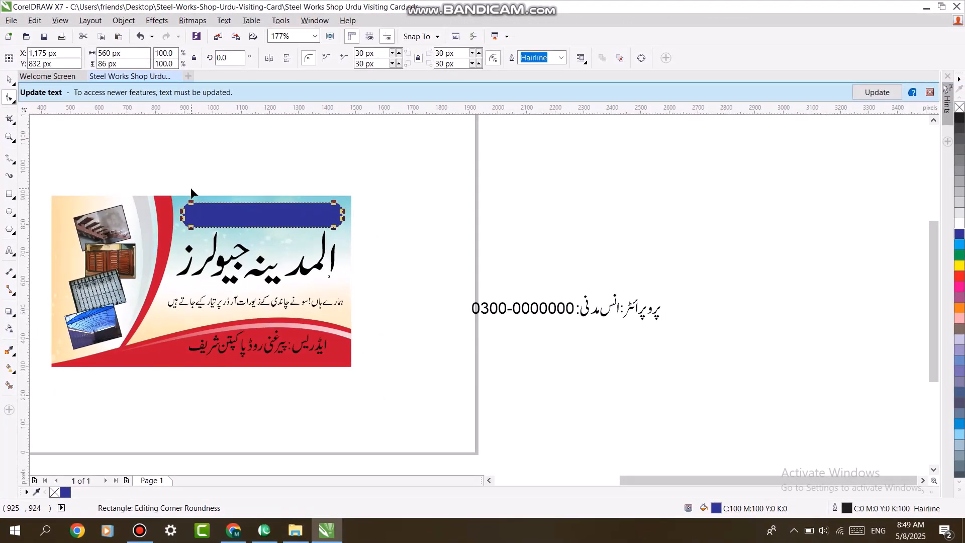
key(space)
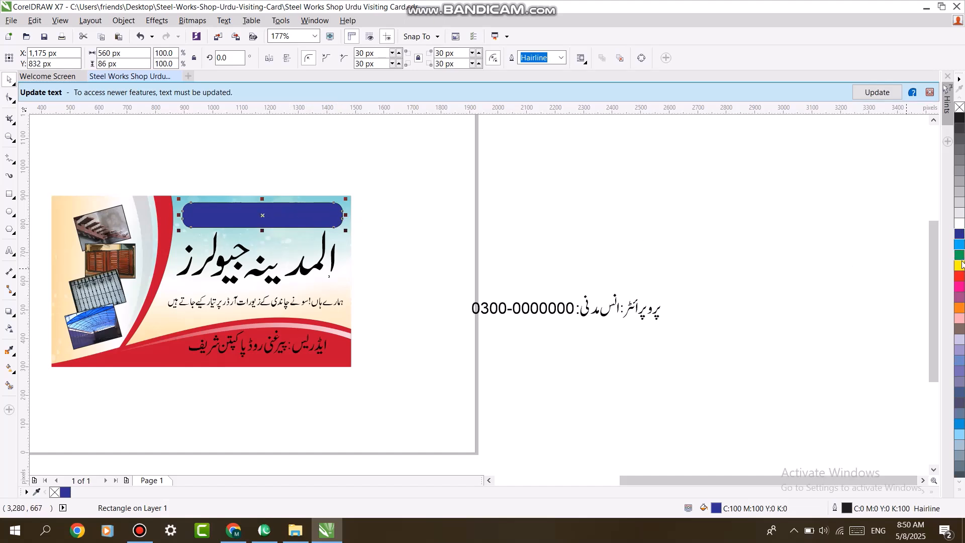
Fit the proprietor line at about 499 by 69 px onto the blue bar, bring it to the front and fill it white.
drag(651, 243, 430, 347)
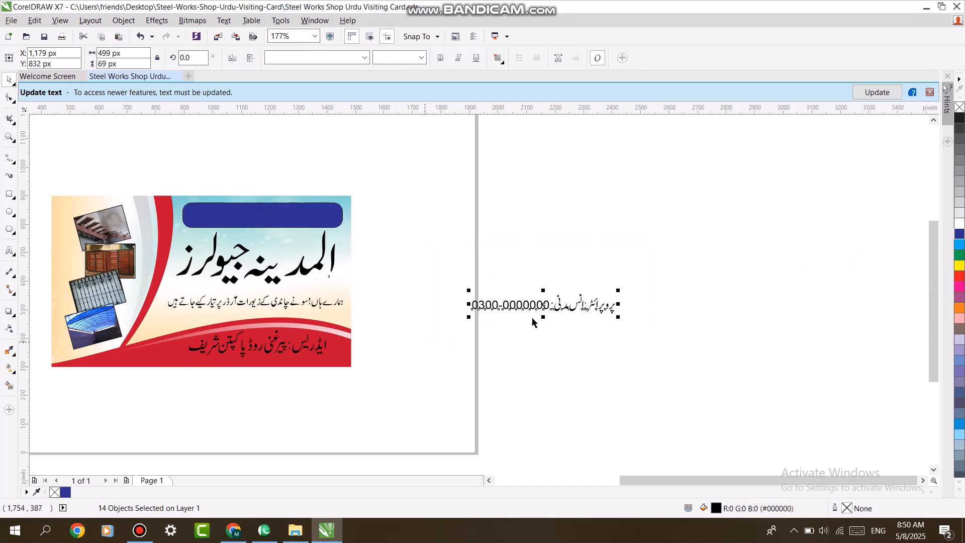
drag(518, 309, 239, 219)
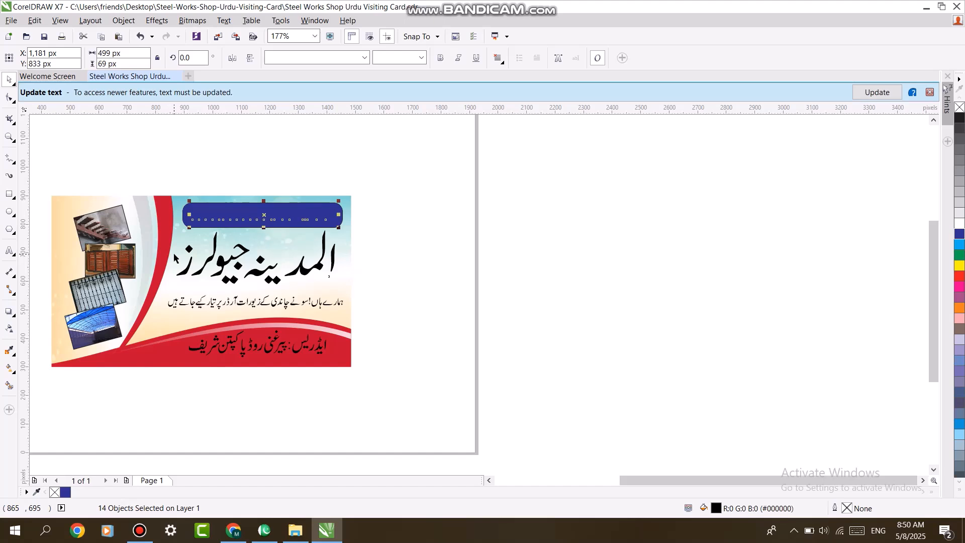
key(shift+Page_Up)
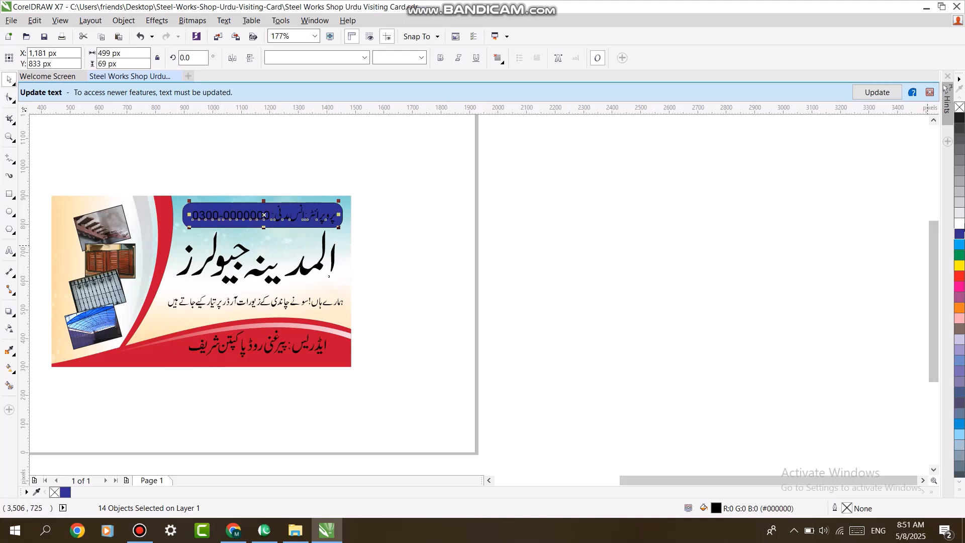
click(958, 224)
Fill the shop name المدینہ جیولرز with red and give it a yellow outline.
click(321, 265)
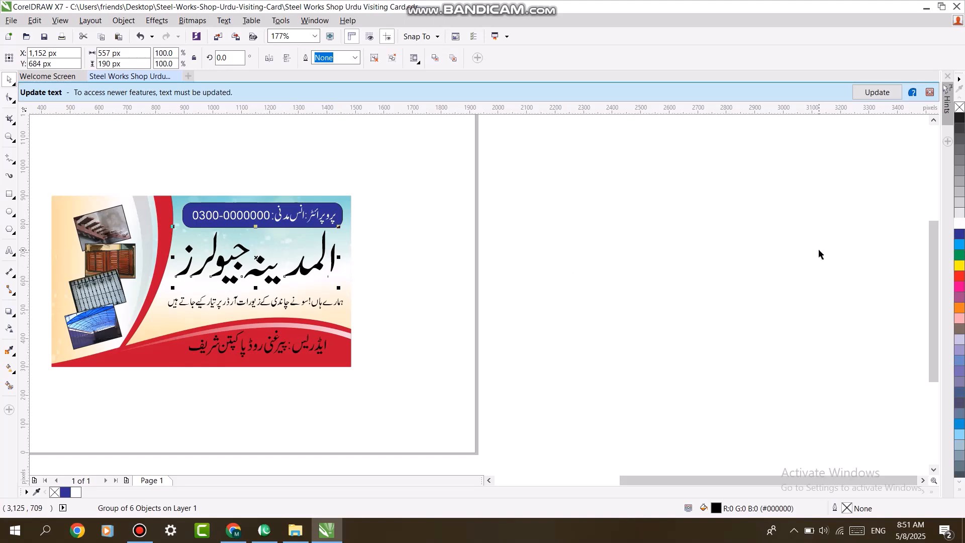
click(960, 277)
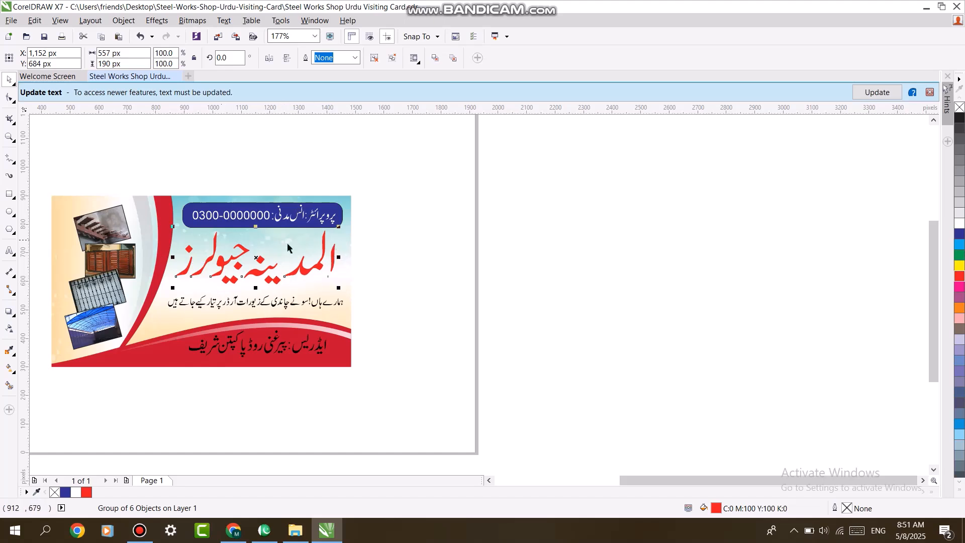
right_click(959, 266)
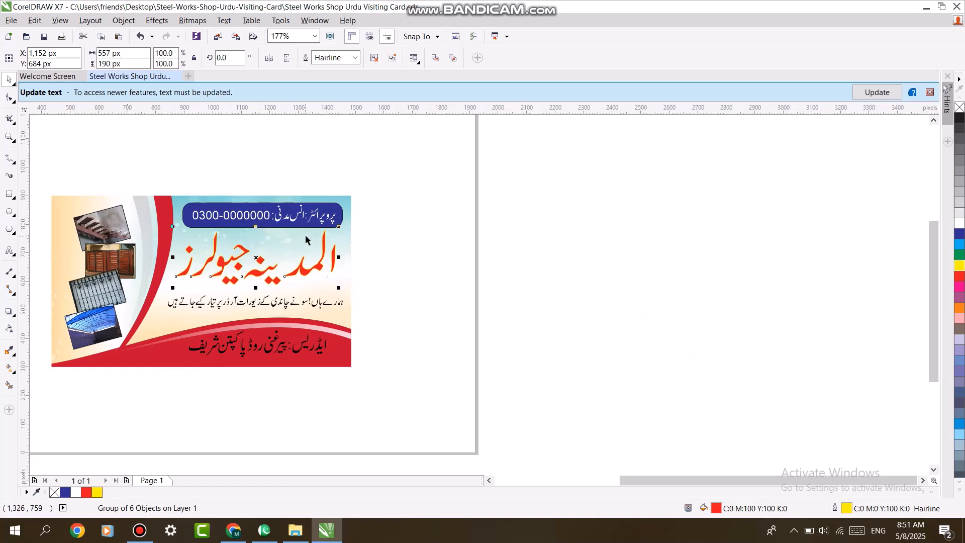
Set the shop name's outline to 4.0 pt with round corners and round caps, placed behind the fill and scaling with the object.
key(F12)
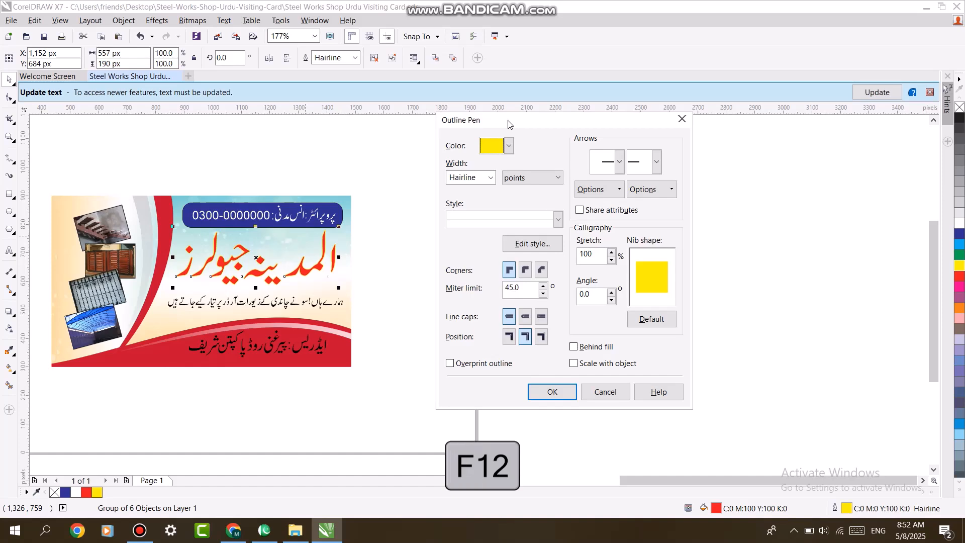
click(490, 178)
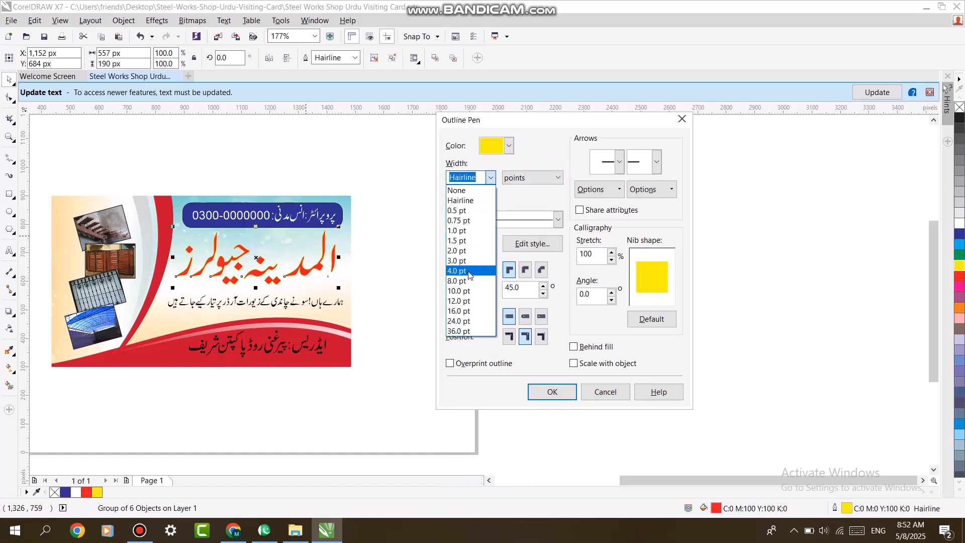
click(464, 271)
click(525, 270)
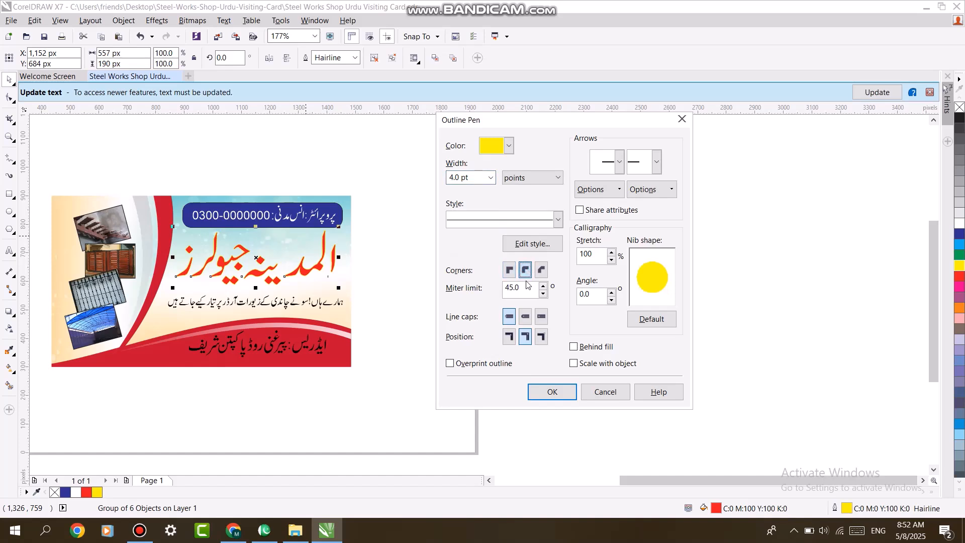
click(525, 316)
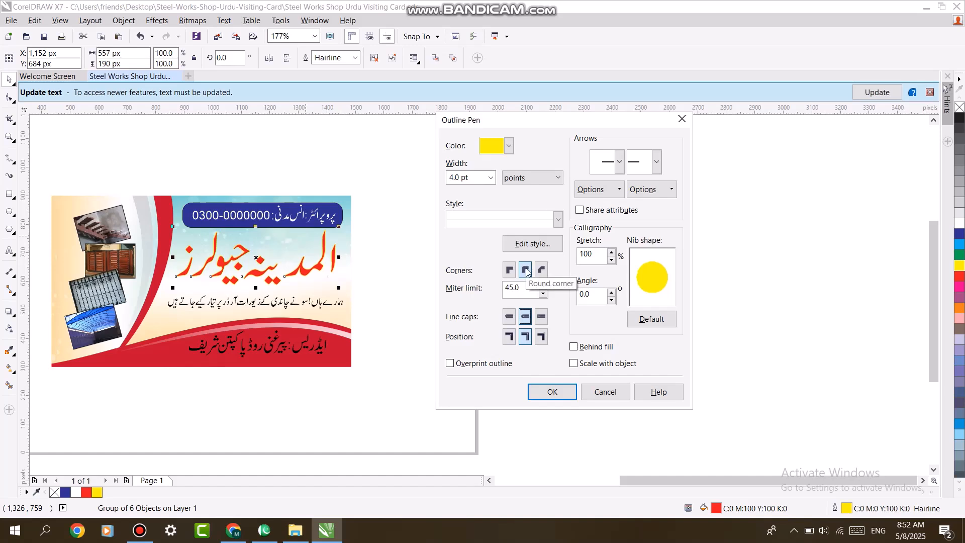
click(591, 347)
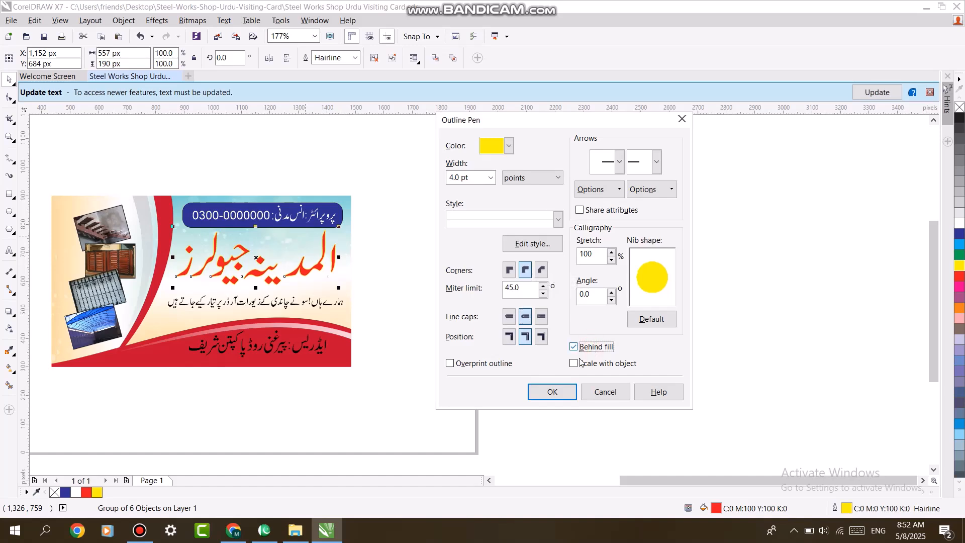
click(574, 365)
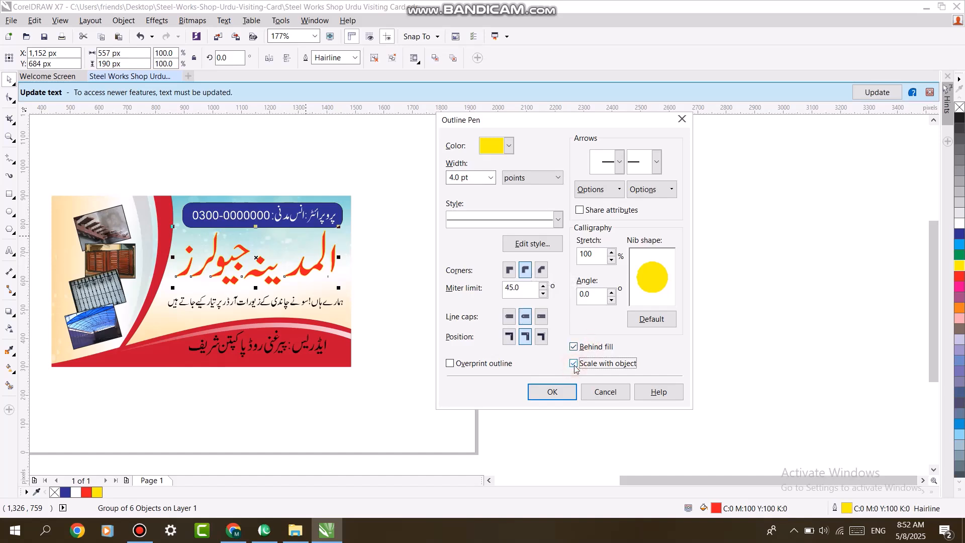
click(554, 391)
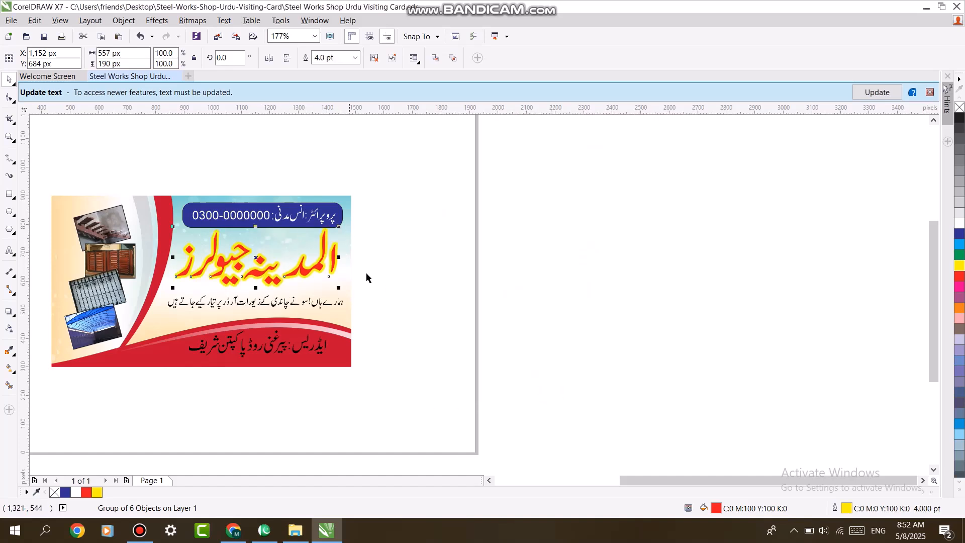
Try a white outline on the shop name.
right_click(959, 223)
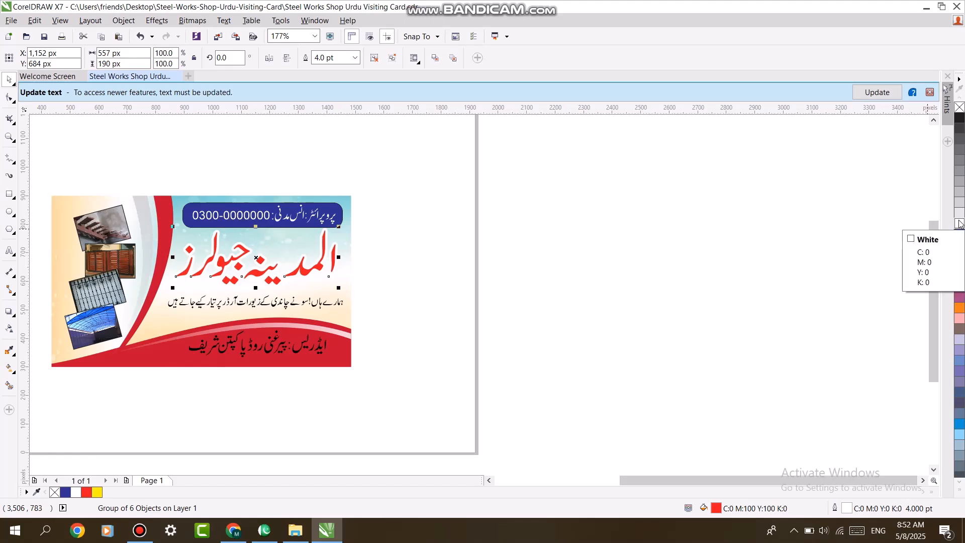
key(ctrl+z)
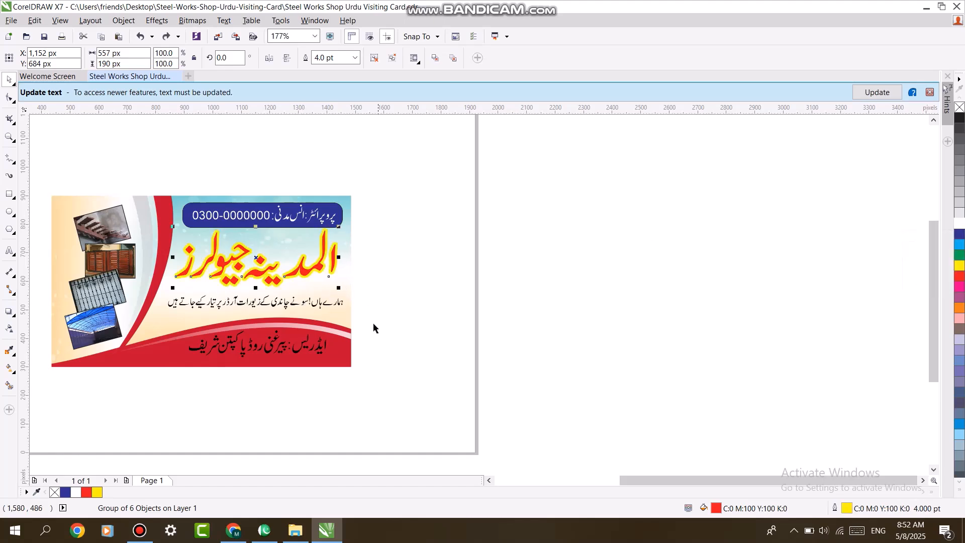
Fill the Urdu address line on the card's red band with white.
drag(380, 324, 140, 386)
click(960, 221)
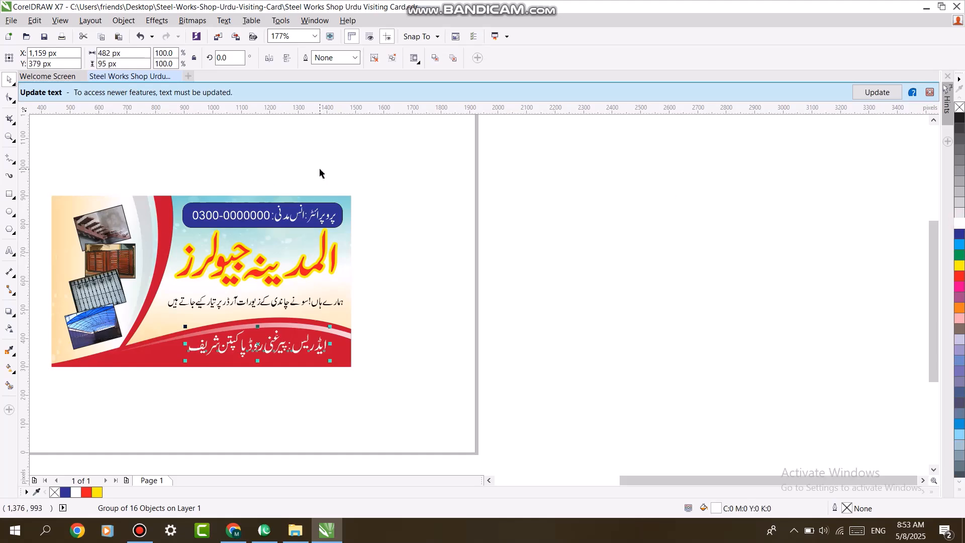
Import the three jewelry images from the Desktop folder lecture and place them reduced beside the card, the dark one about 354 px square.
key(ctrl+i)
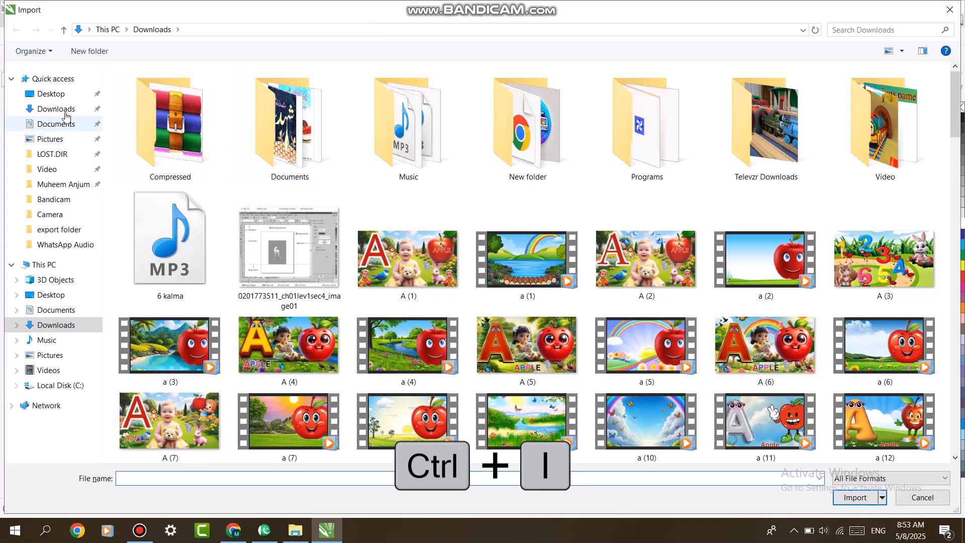
click(60, 96)
double_click(432, 121)
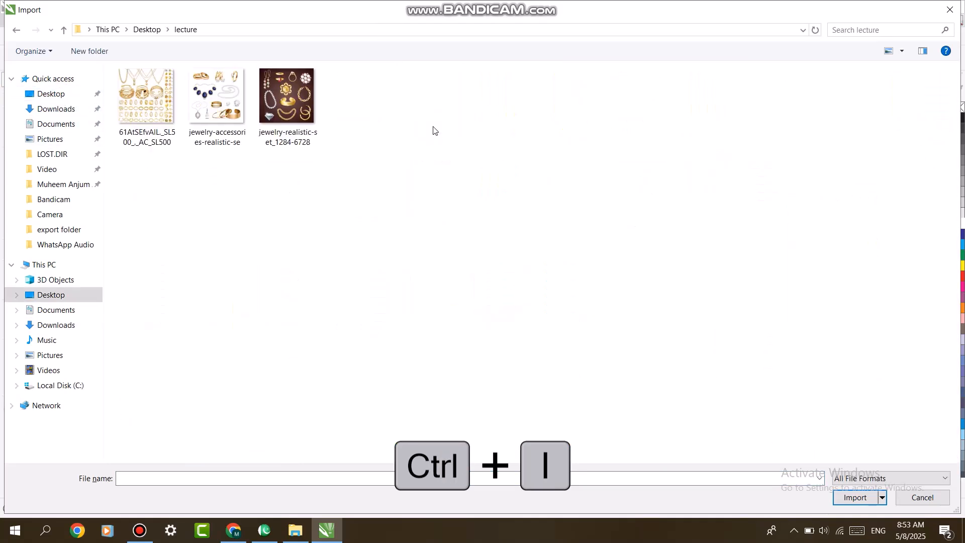
drag(427, 204, 113, 62)
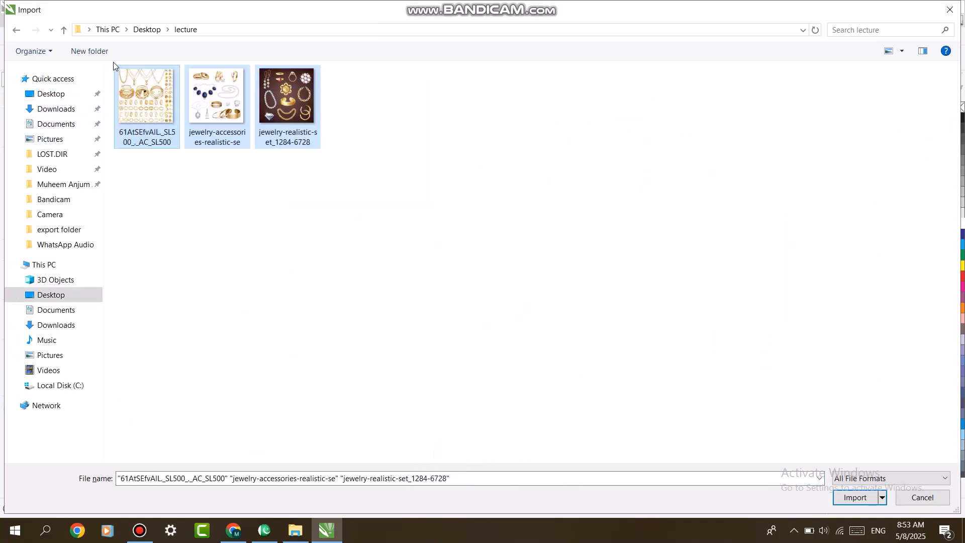
key(Return)
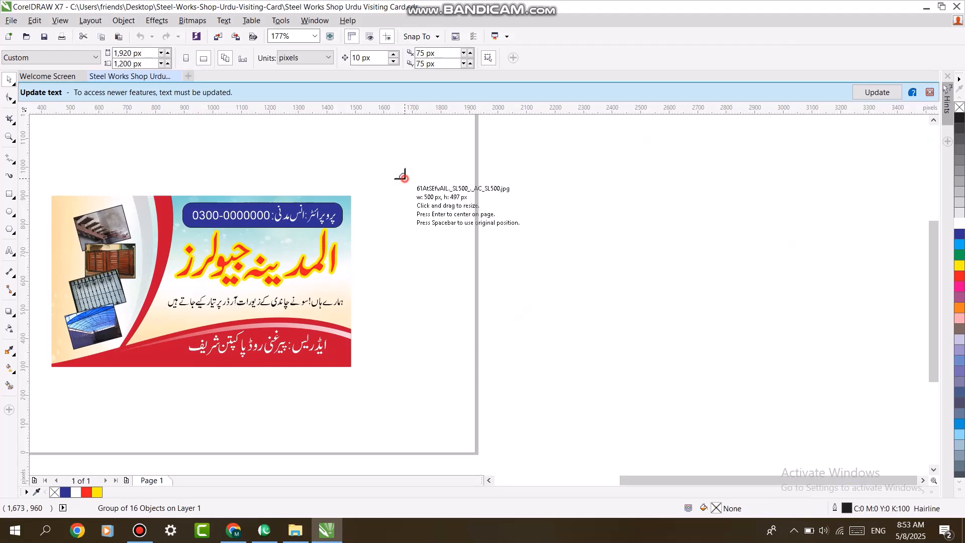
click(404, 179)
drag(398, 279, 500, 398)
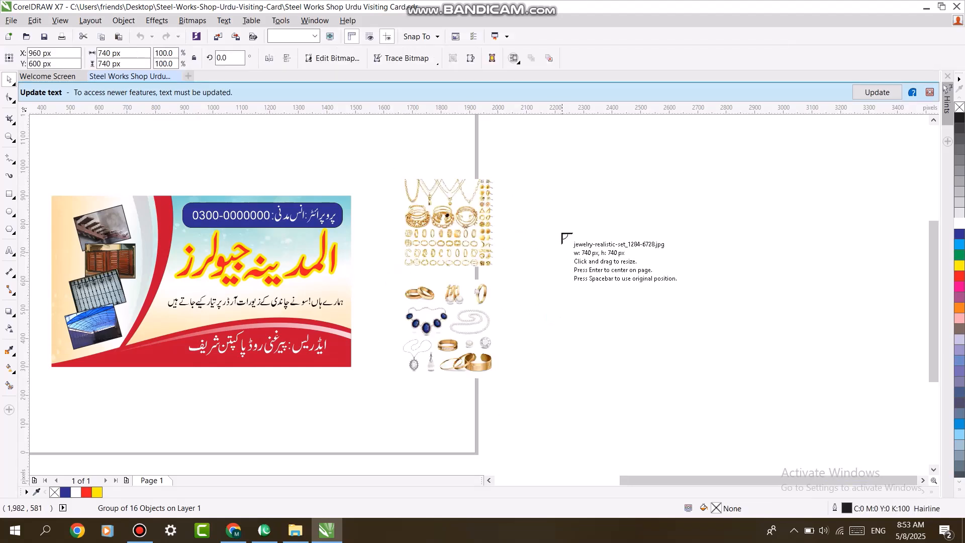
drag(562, 233, 662, 386)
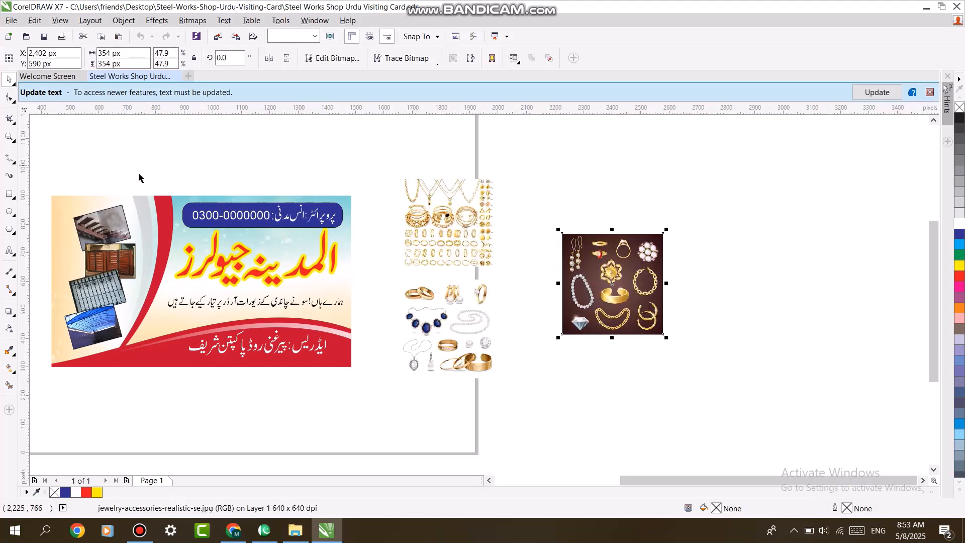
Try deleting the staircase photo from inside the card's uppermost tilted PowerClip frame.
drag(137, 174, 75, 363)
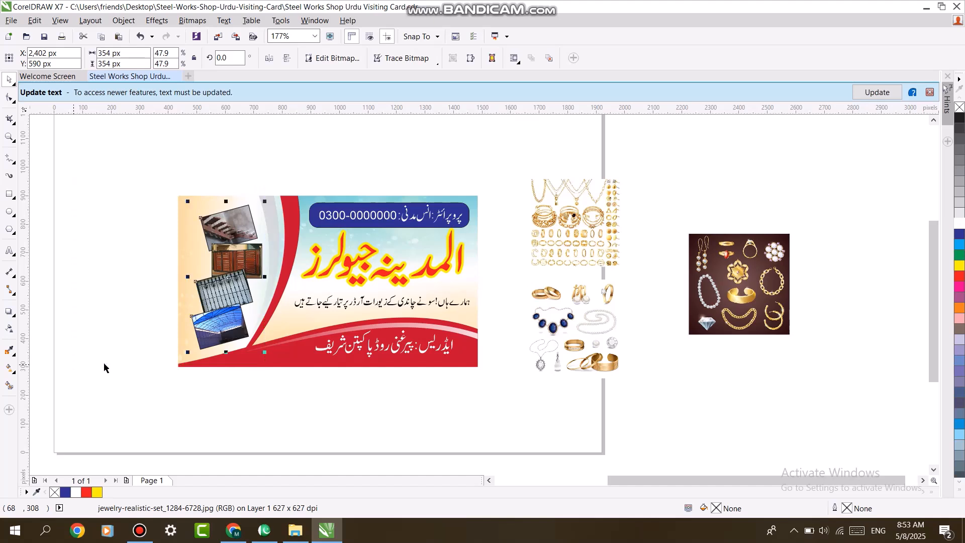
click(268, 158)
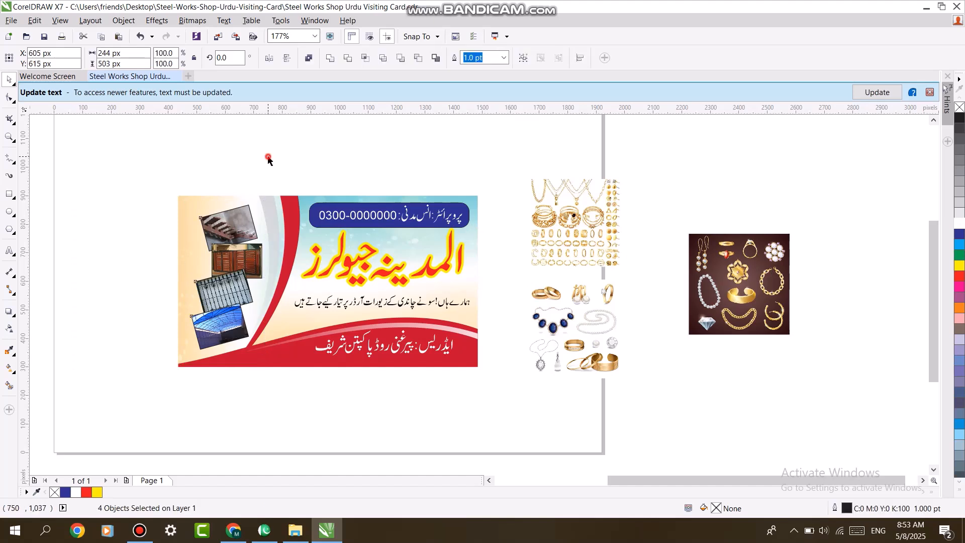
click(237, 230)
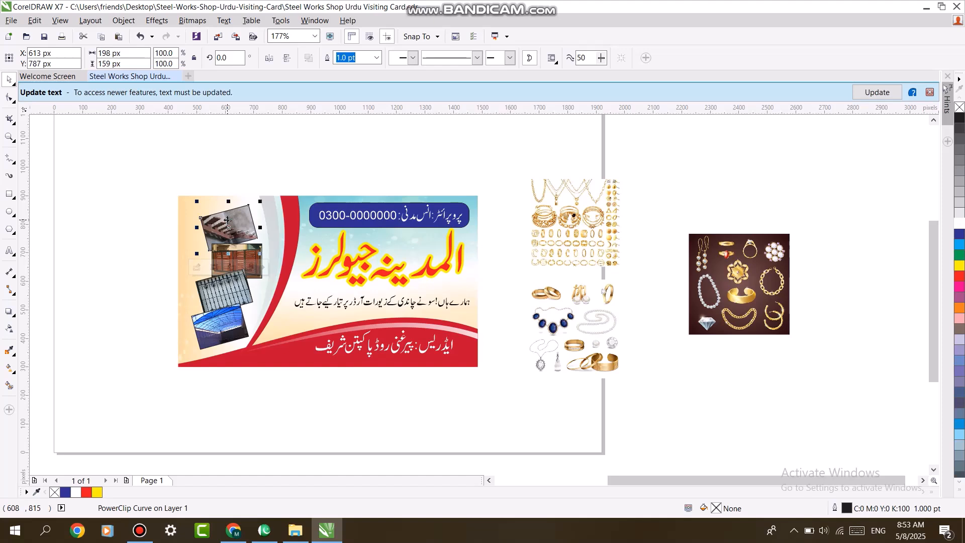
ctrl+click(228, 235)
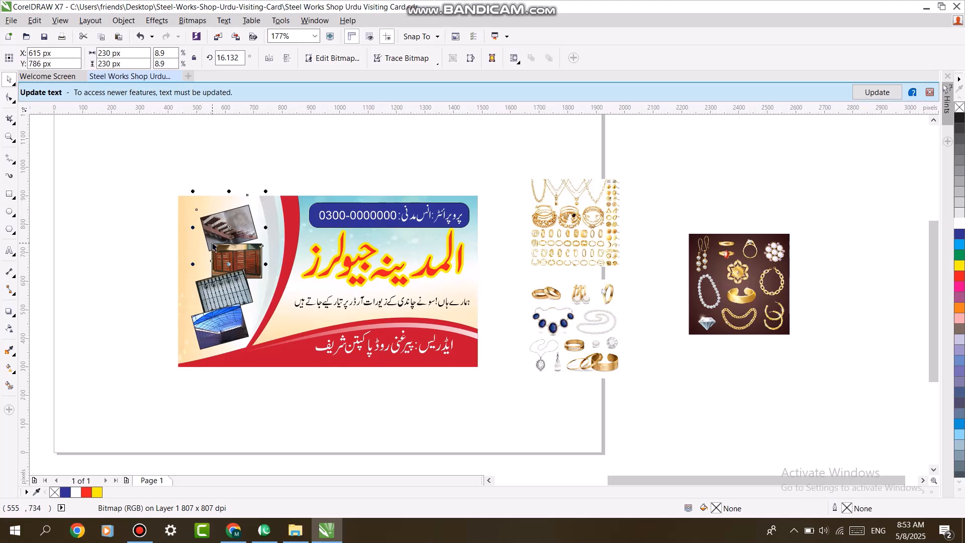
key(Delete)
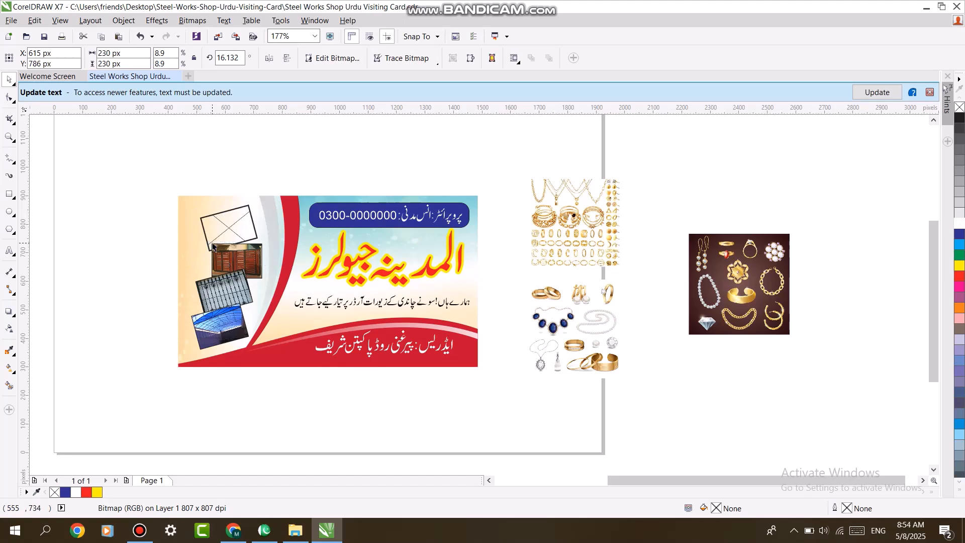
key(ctrl+z)
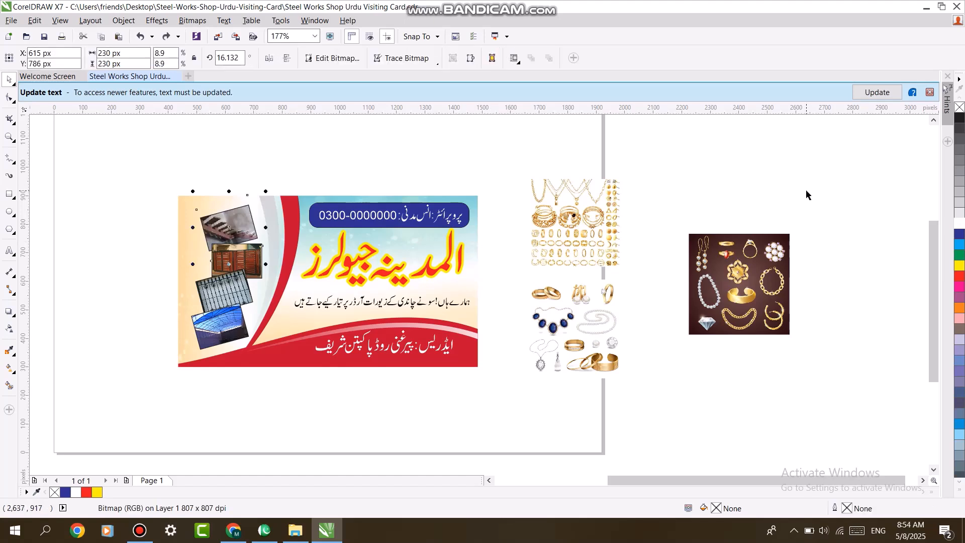
Place the dark jewelry image inside the card's uppermost tilted frame with PowerClip.
click(744, 246)
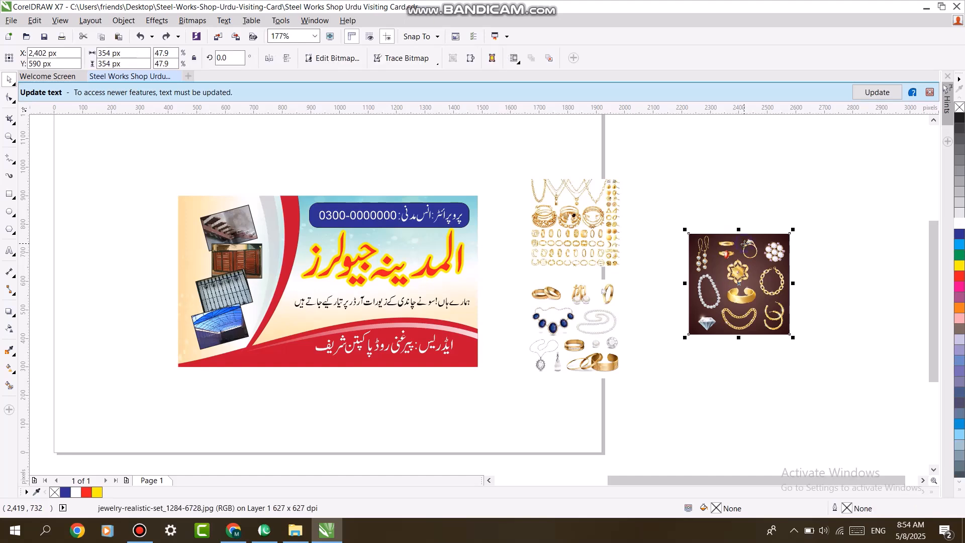
right_click(745, 246)
click(778, 195)
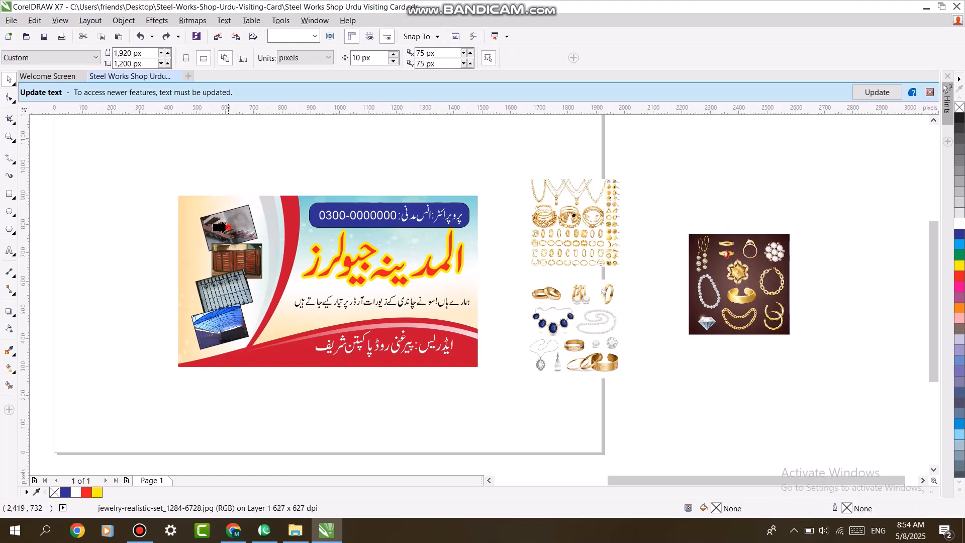
click(228, 226)
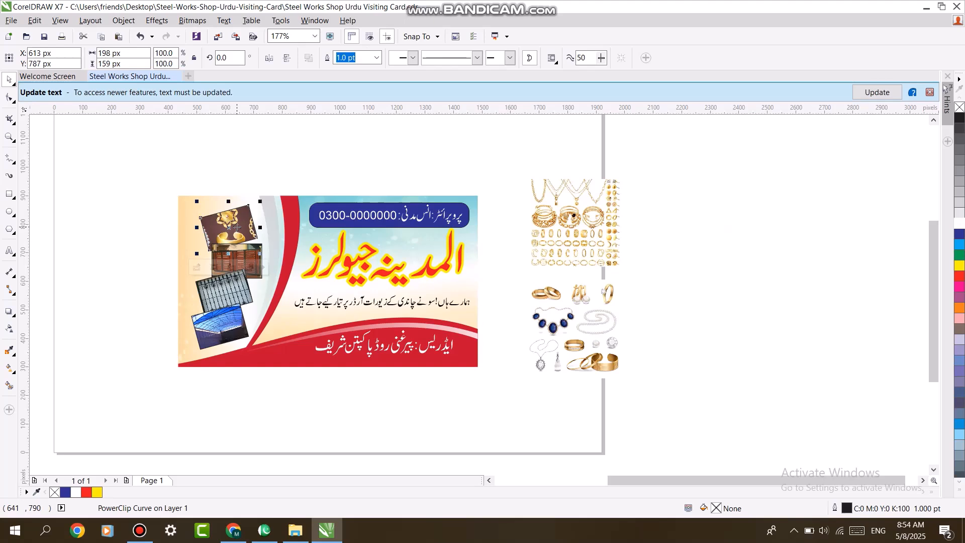
Scale the dark jewelry image inside its PowerClip frame to about 198 px square and rotate it about 15 degrees to follow the frame's tilt.
alt+click(237, 227)
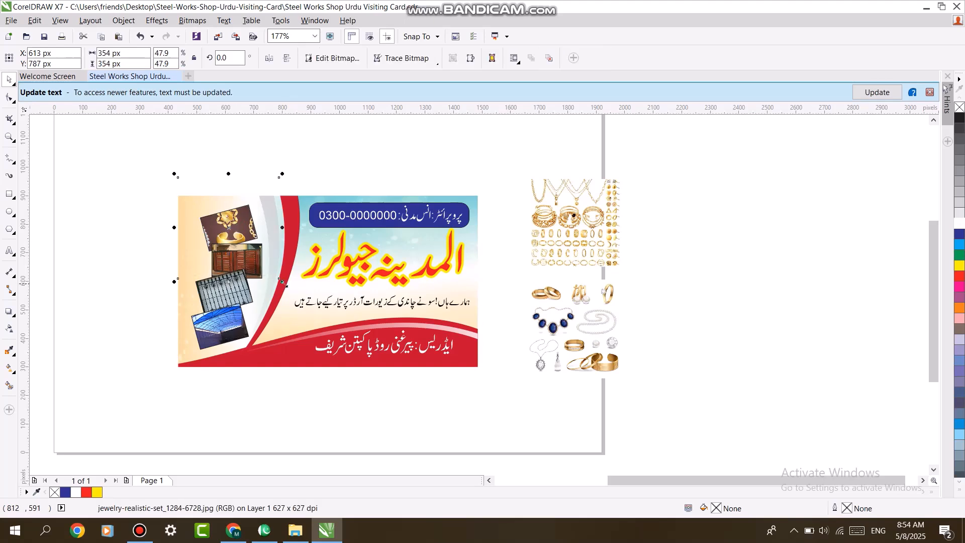
mouse_move(283, 282)
mouse_down()
mouse_move(271, 275)
mouse_move(293, 296)
mouse_move(236, 233)
mouse_move(274, 280)
mouse_up()
key(ctrl+z)
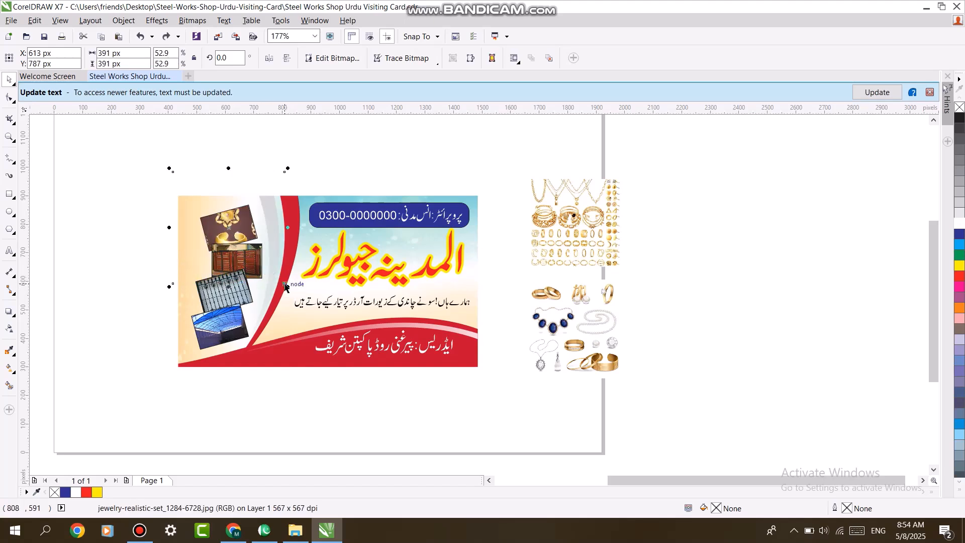
drag(291, 290, 265, 278)
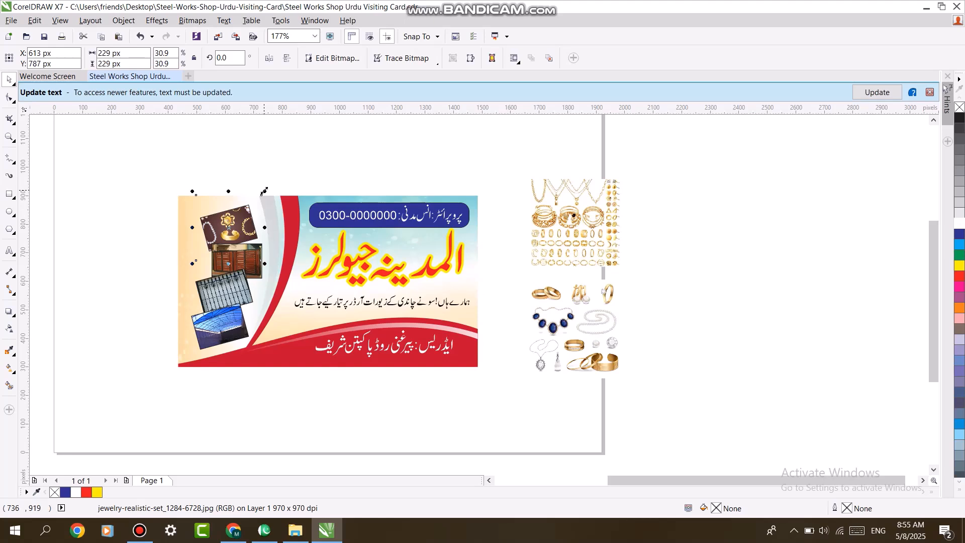
drag(264, 191, 260, 196)
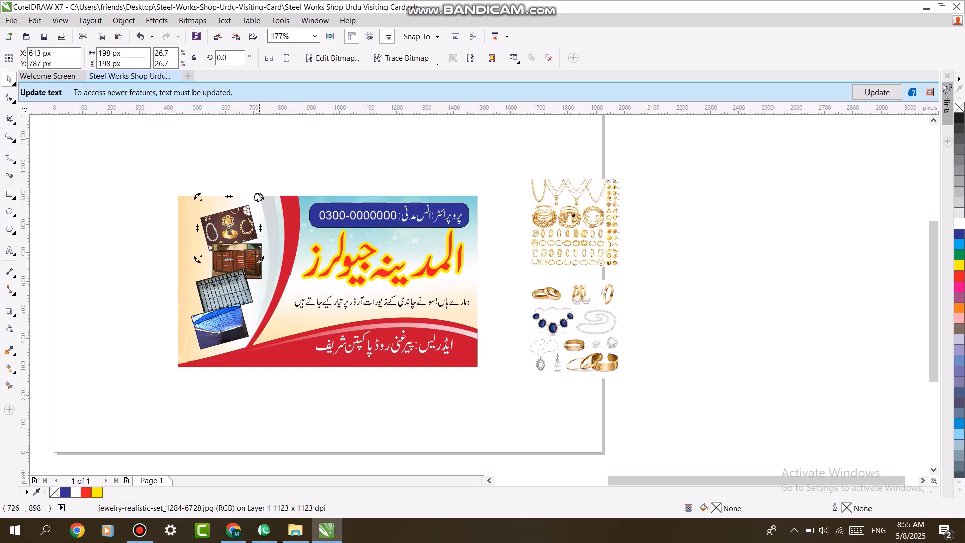
drag(262, 196, 256, 189)
PowerClip the image with the blue-stone necklace into the card's second frame and the gold jewelry image into the third frame.
click(611, 329)
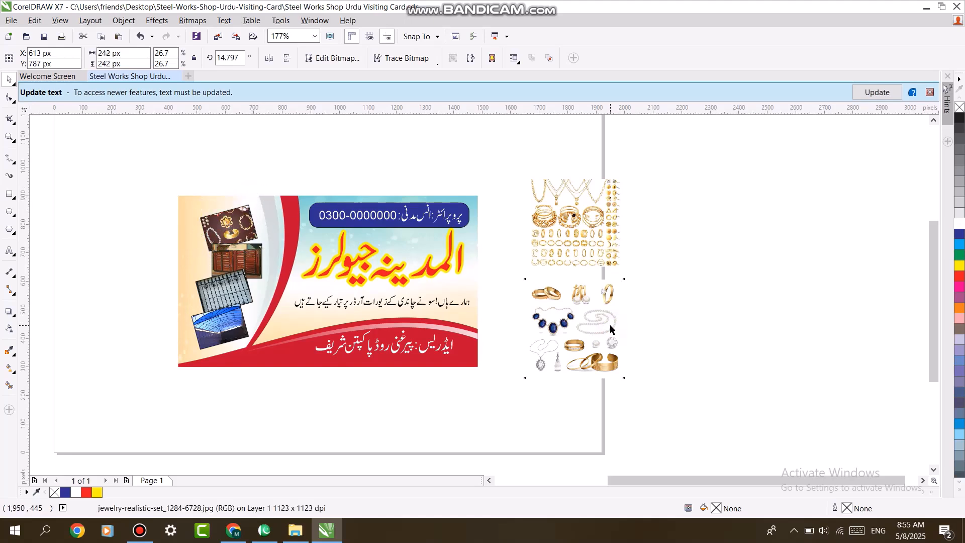
right_click(610, 185)
click(632, 193)
click(205, 269)
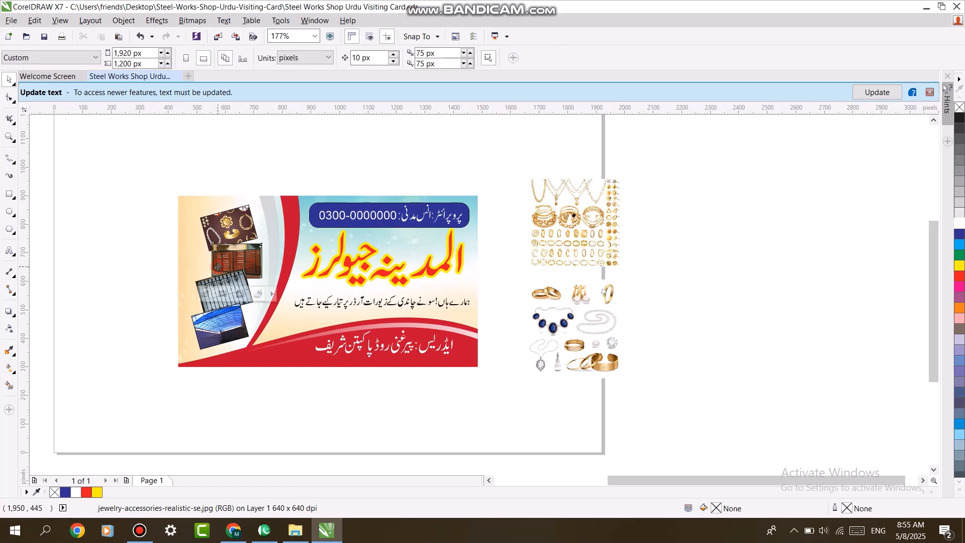
right_click(549, 226)
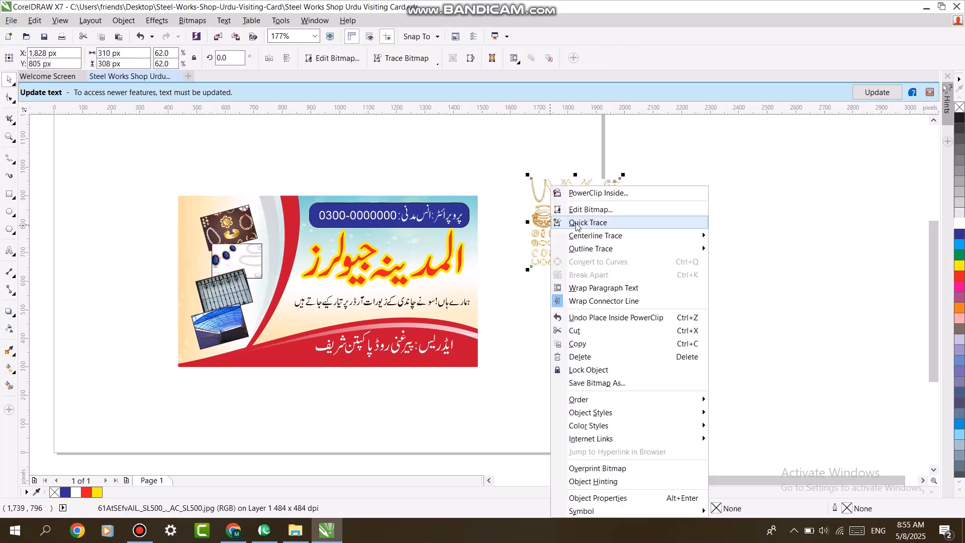
click(592, 192)
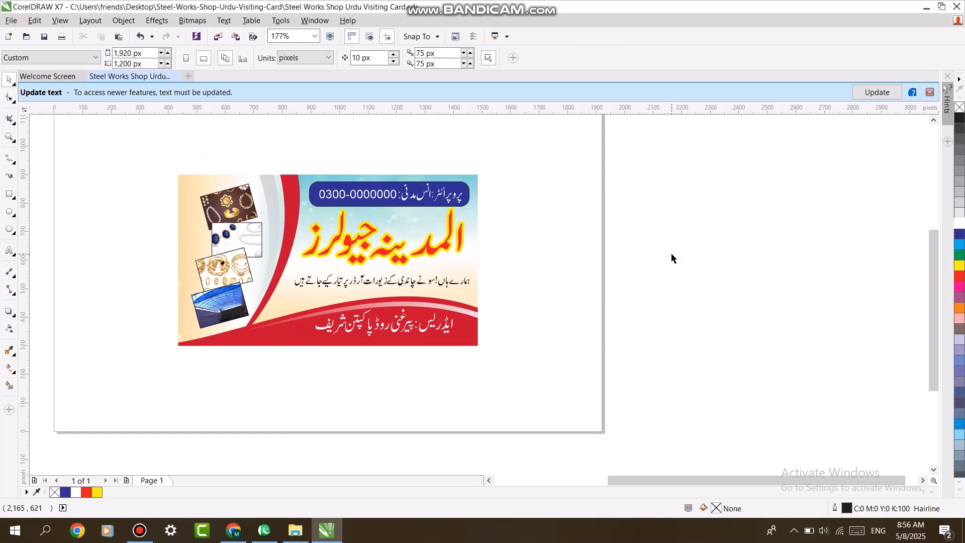
Create a new document in Business Card size, 3.5 by 2 inches, and add a page-sized rectangle.
click(614, 289)
key(ctrl+n)
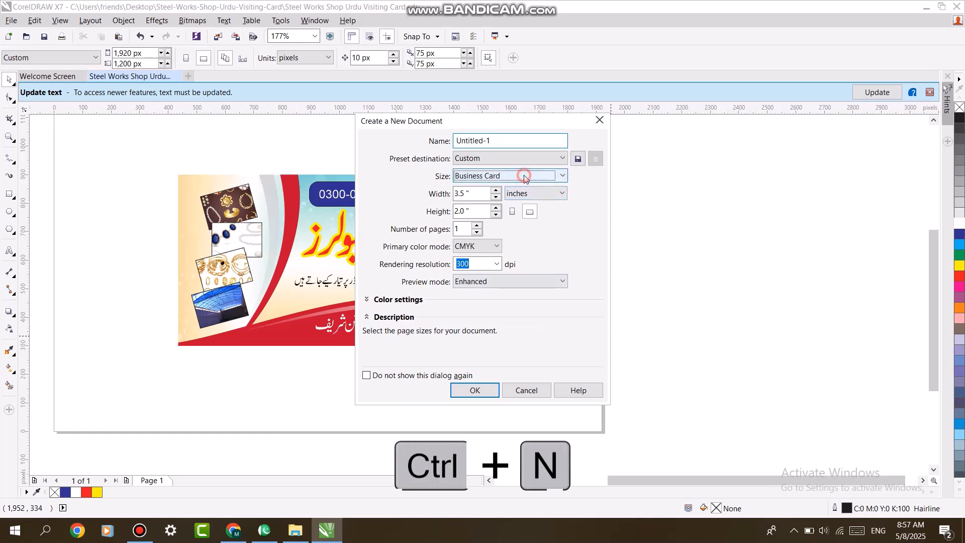
click(524, 178)
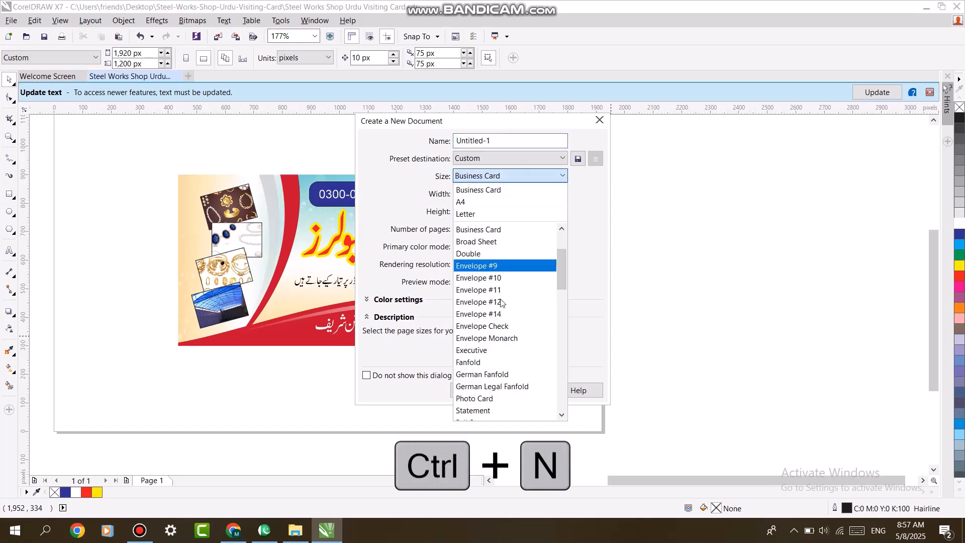
click(484, 192)
click(466, 393)
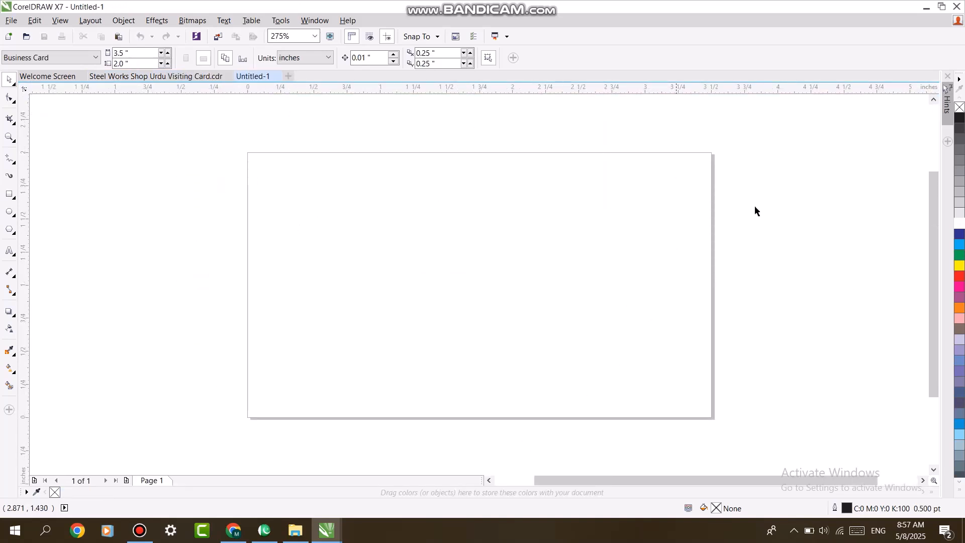
double_click(9, 194)
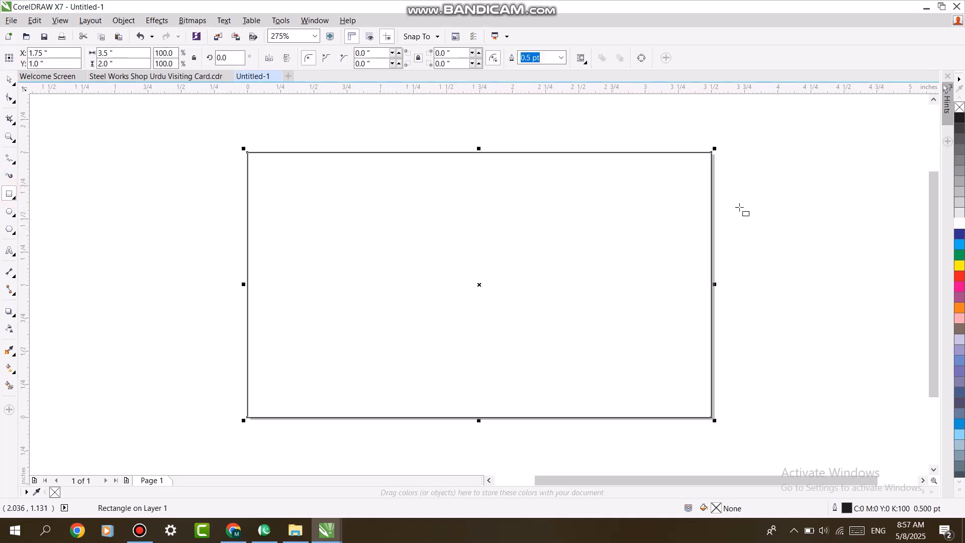
Make an inner rectangle 3.2 inches wide and 1.7 inches high, centred within the page-sized rectangle.
click(162, 78)
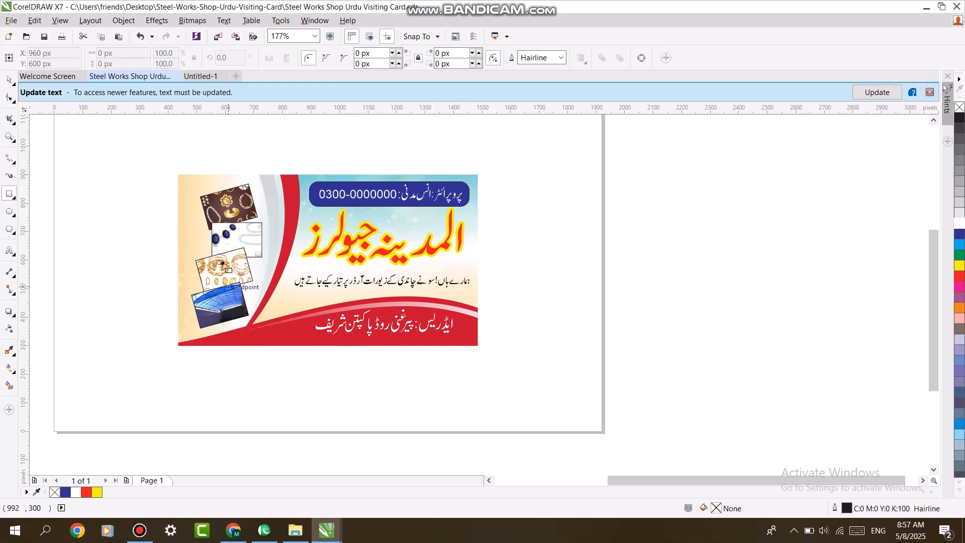
click(198, 78)
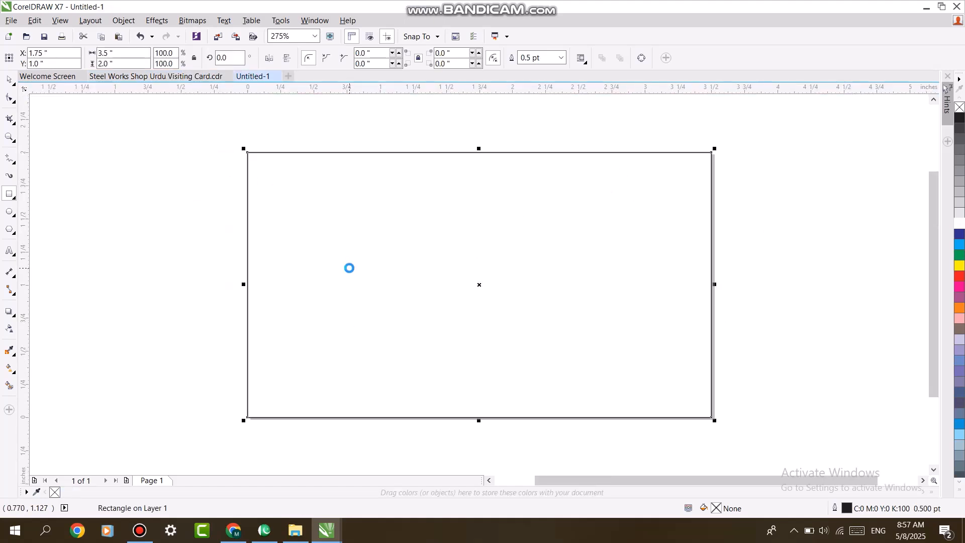
click(130, 56)
text(3.2)
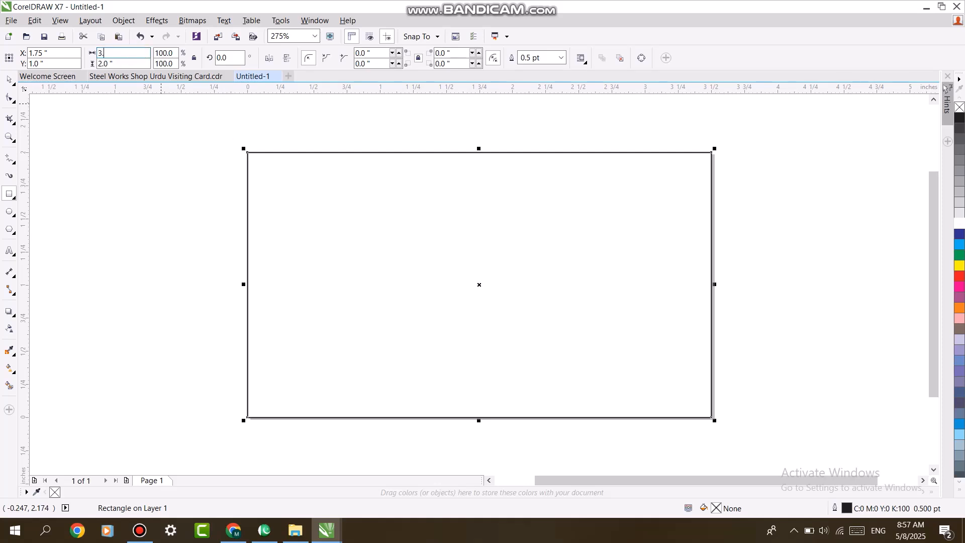
key(Tab)
text(1)
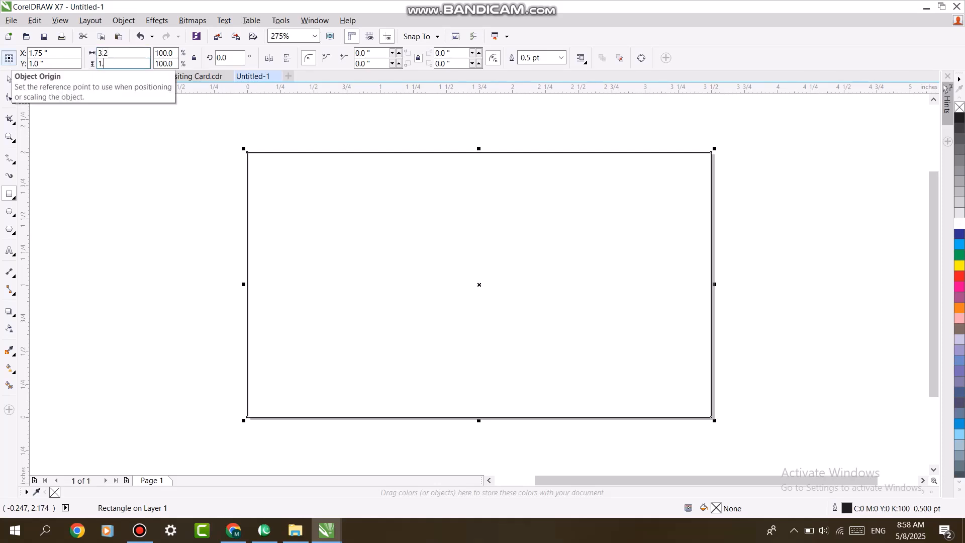
text(.7)
key(Return)
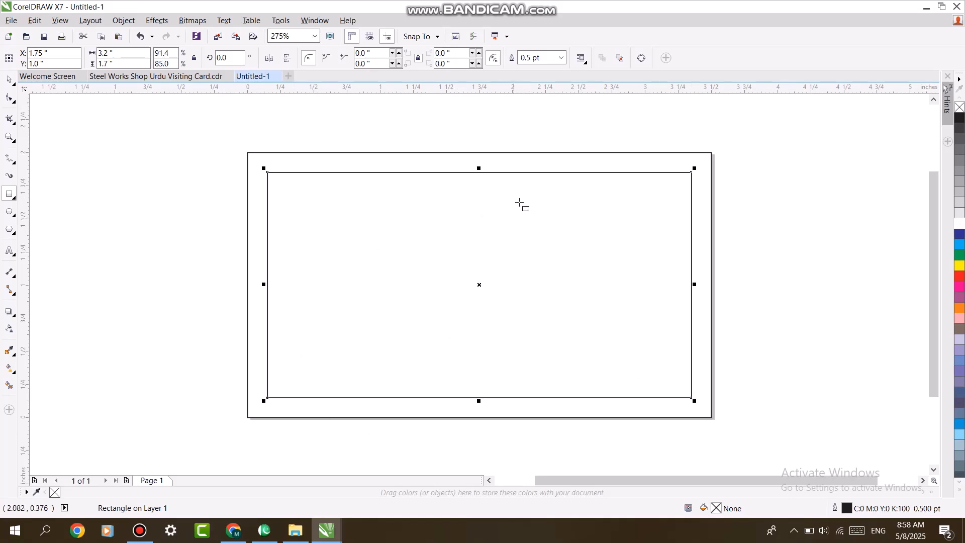
Place the inner rectangle inside the page-sized rectangle with PowerClip.
right_click(640, 172)
click(664, 180)
click(647, 153)
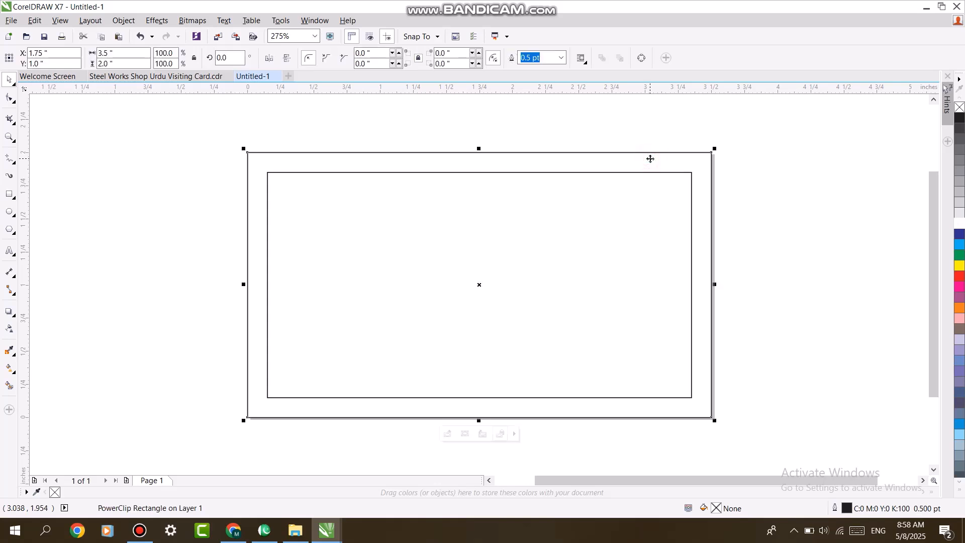